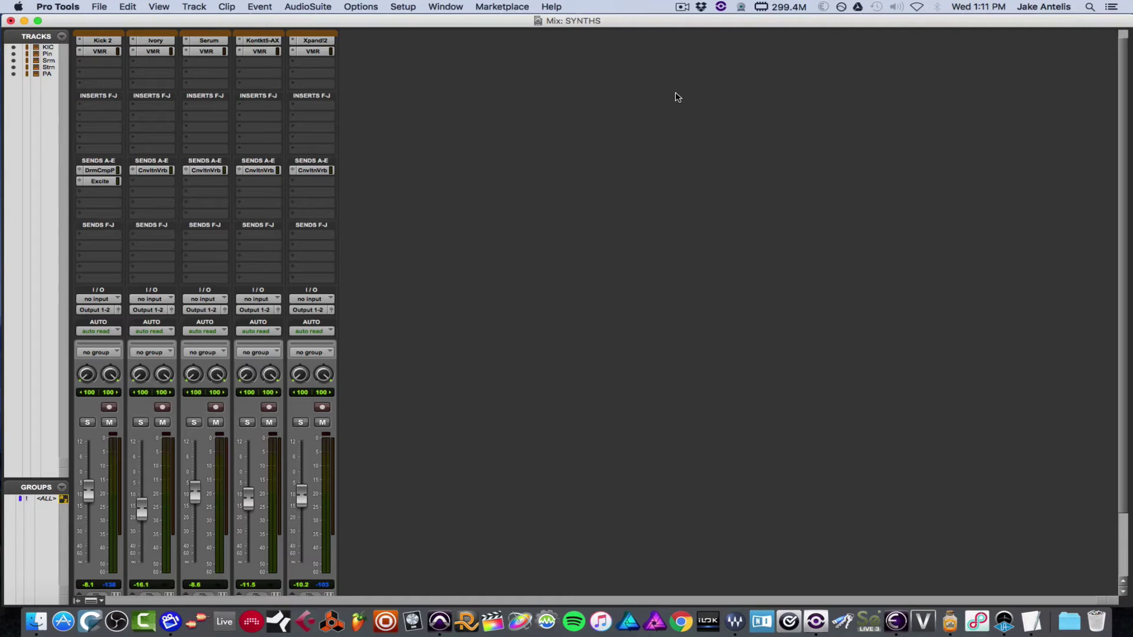
In the New Tracks dialog, choose the MIX > Mix Temp preset and create its tracks
key("super+shift+n")
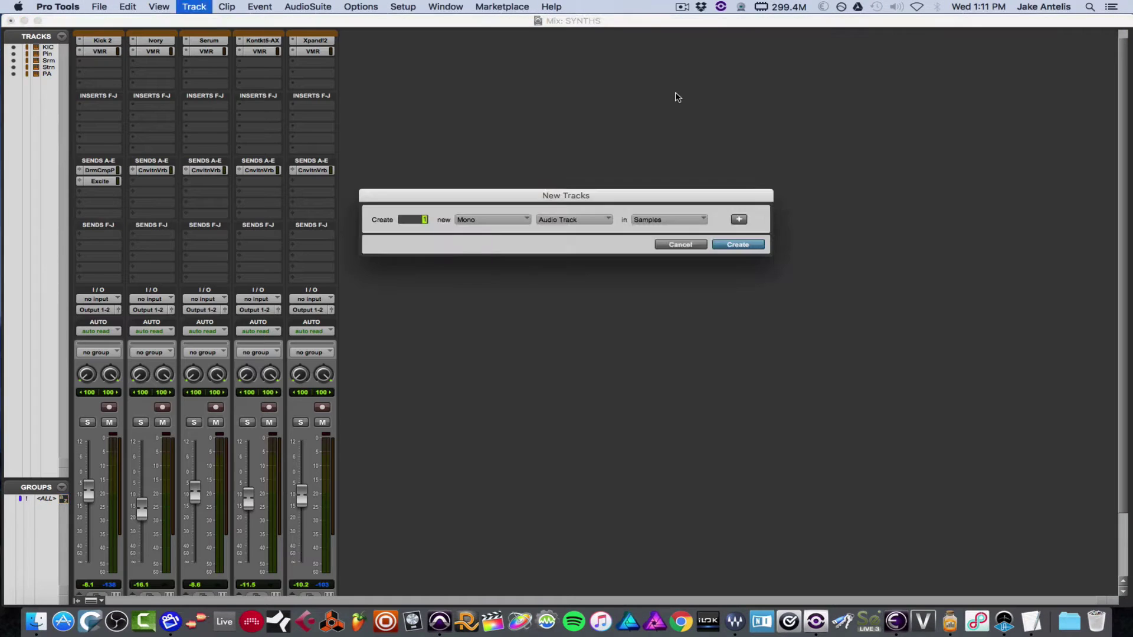
left_click_drag(657, 197, 668, 217)
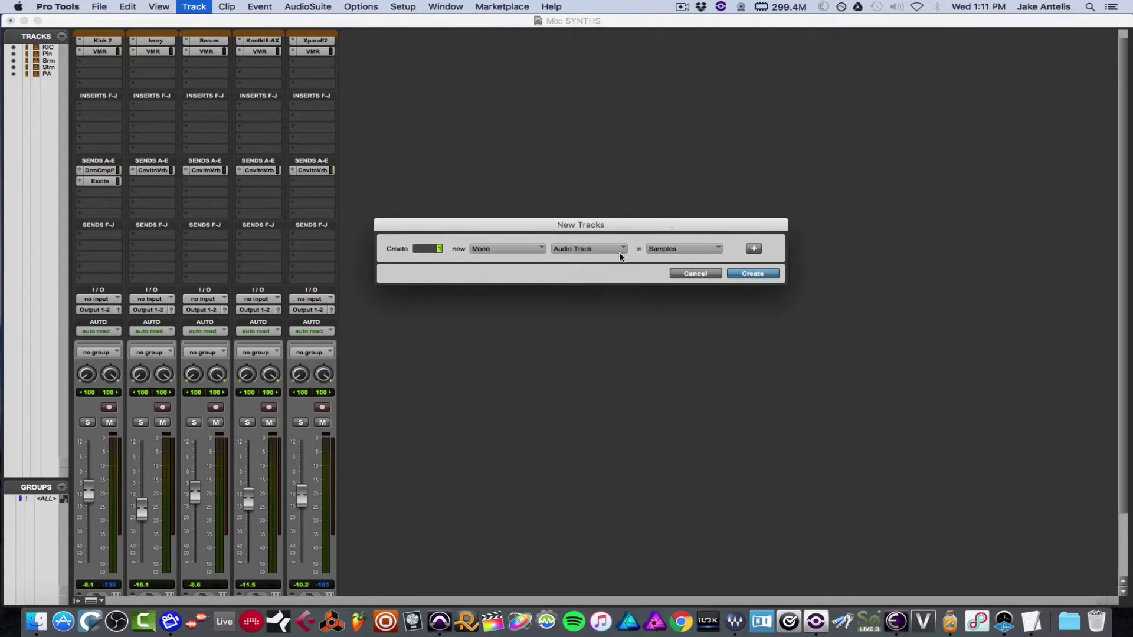
left_click(576, 248)
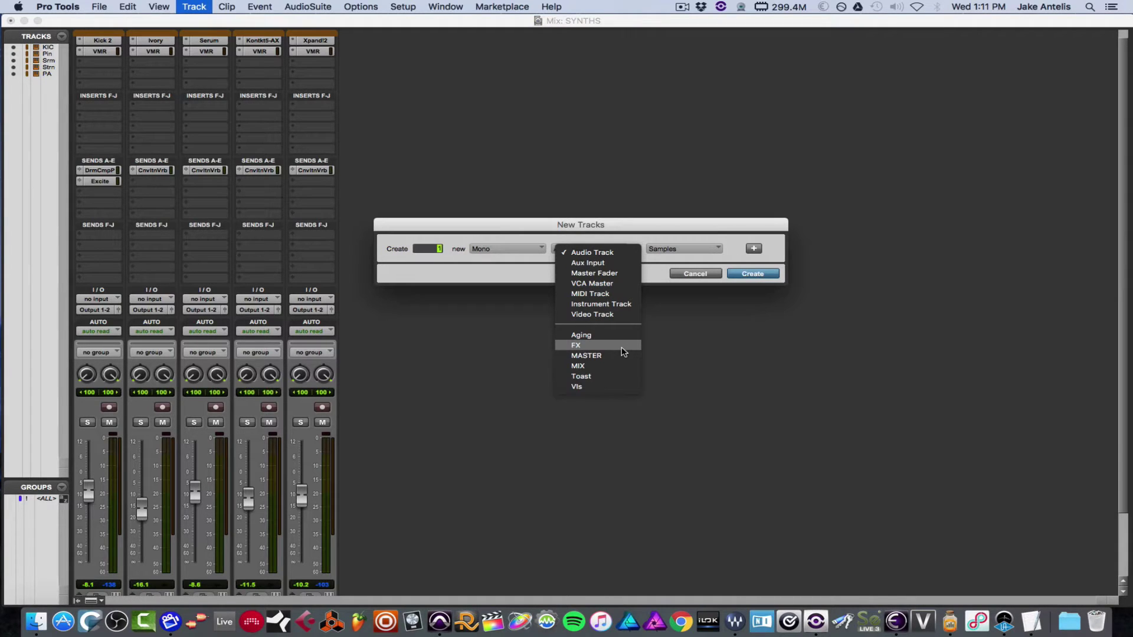
left_click(457, 363)
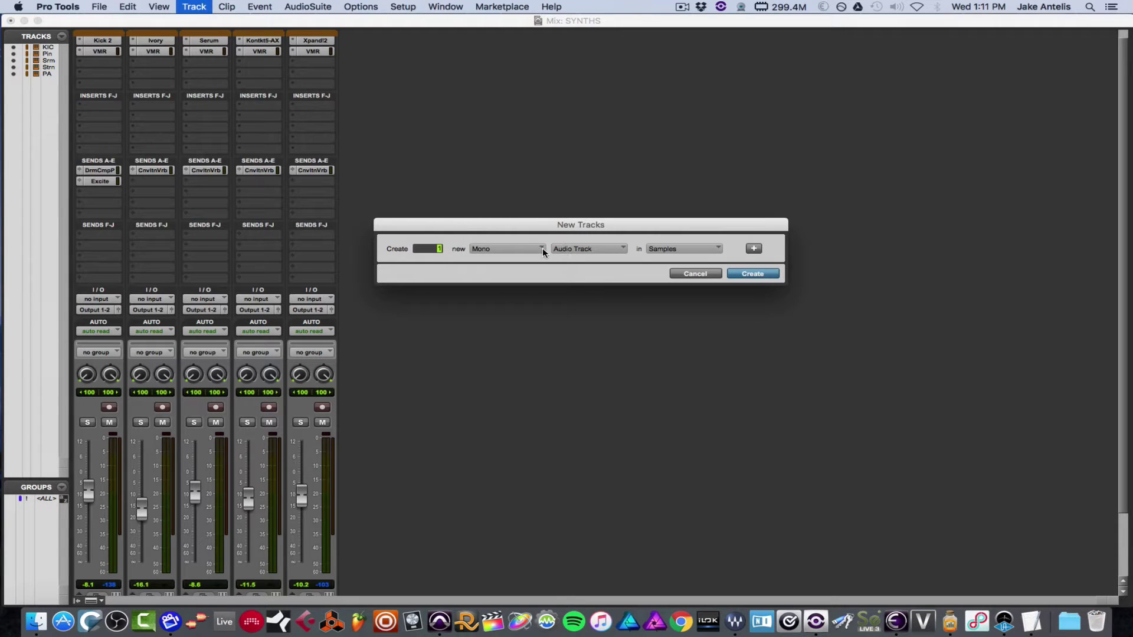
left_click(591, 249)
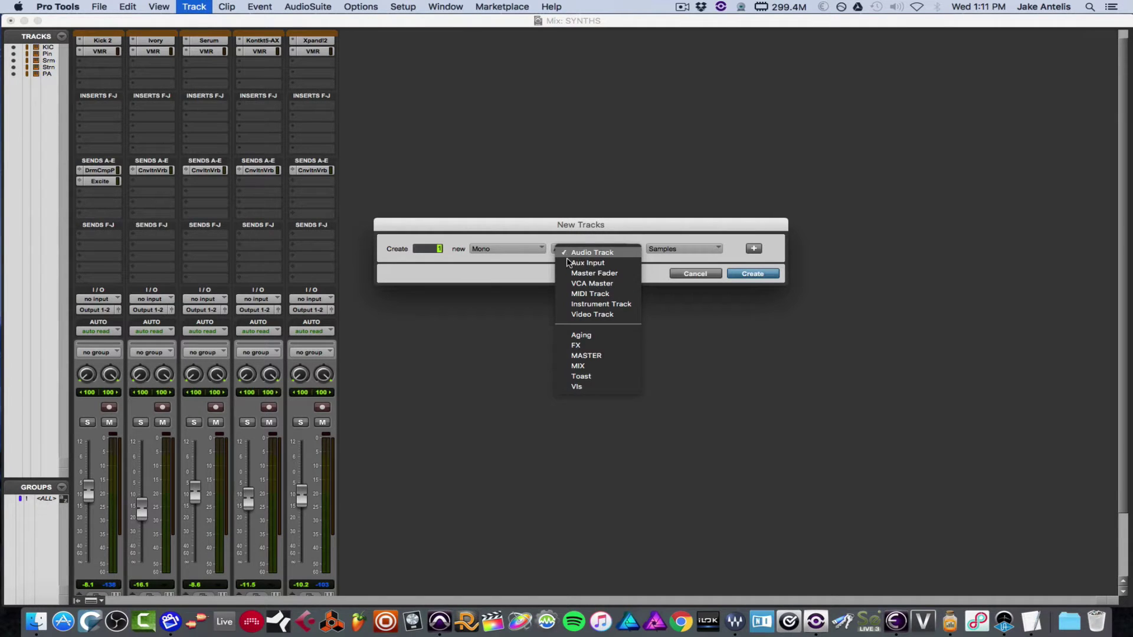
left_click(661, 367)
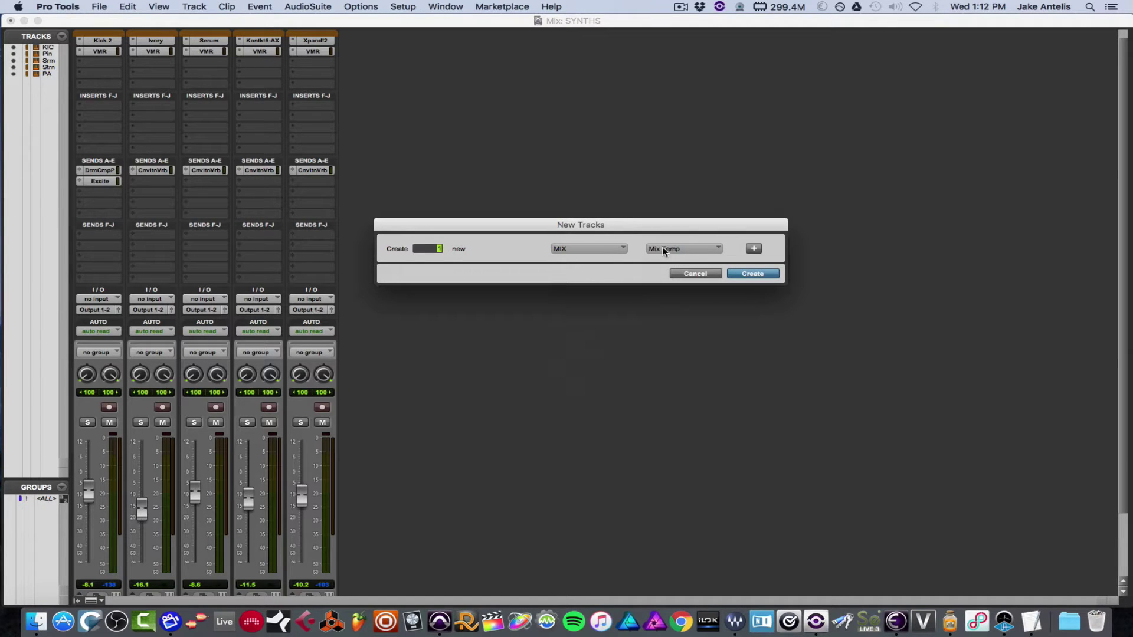
left_click(761, 274)
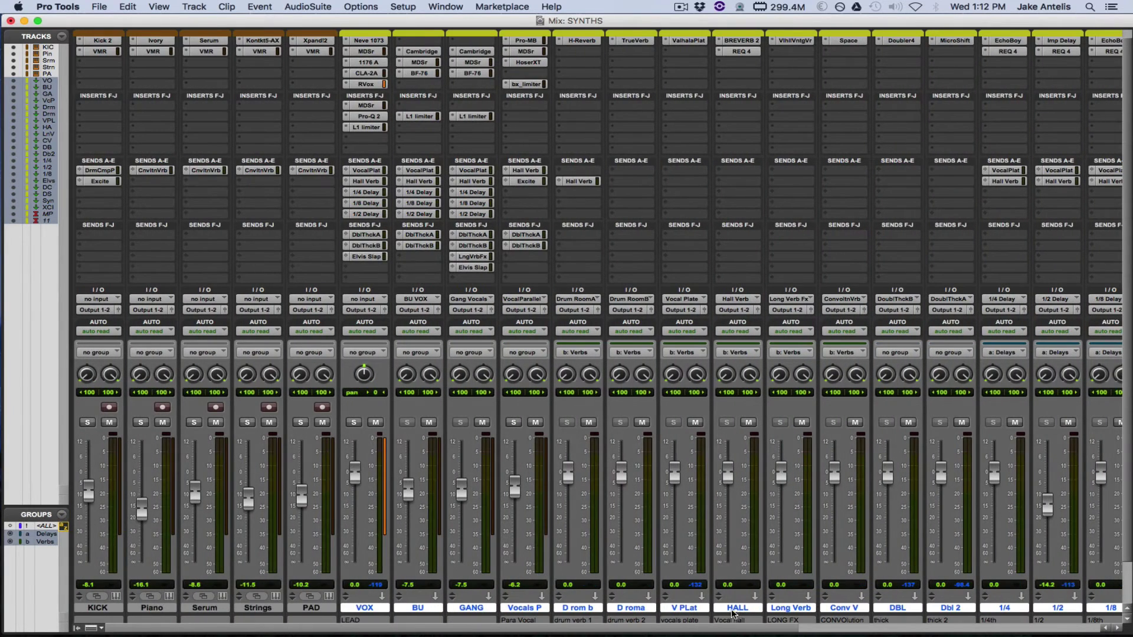
scroll(748, 619, "right", 3)
scroll(868, 629, "right", 5)
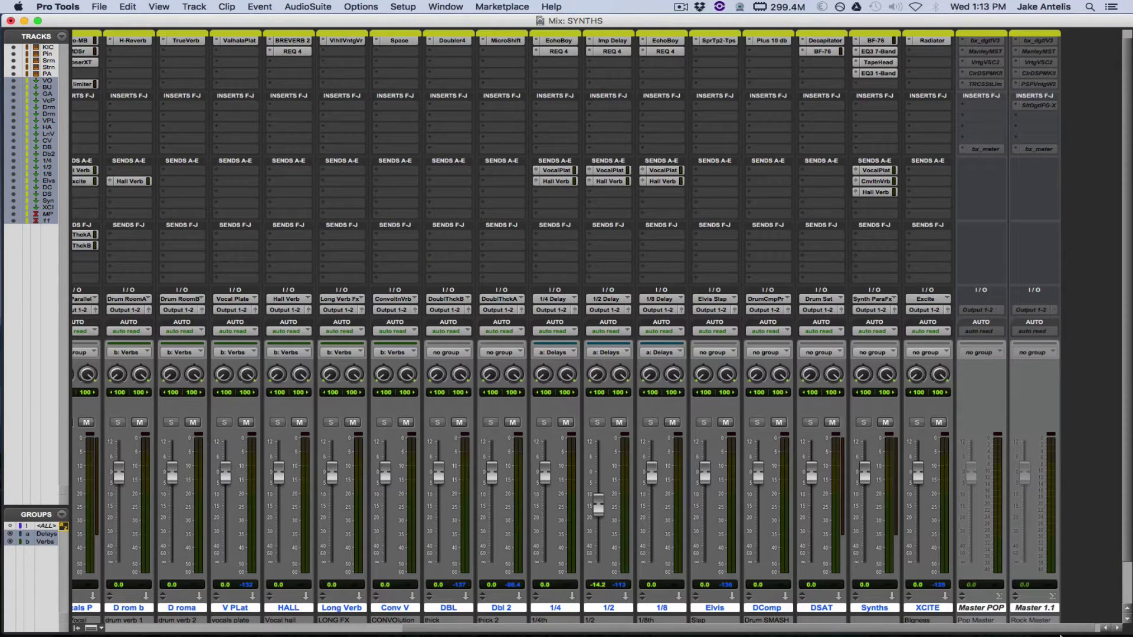
scroll(934, 608, "left", 1)
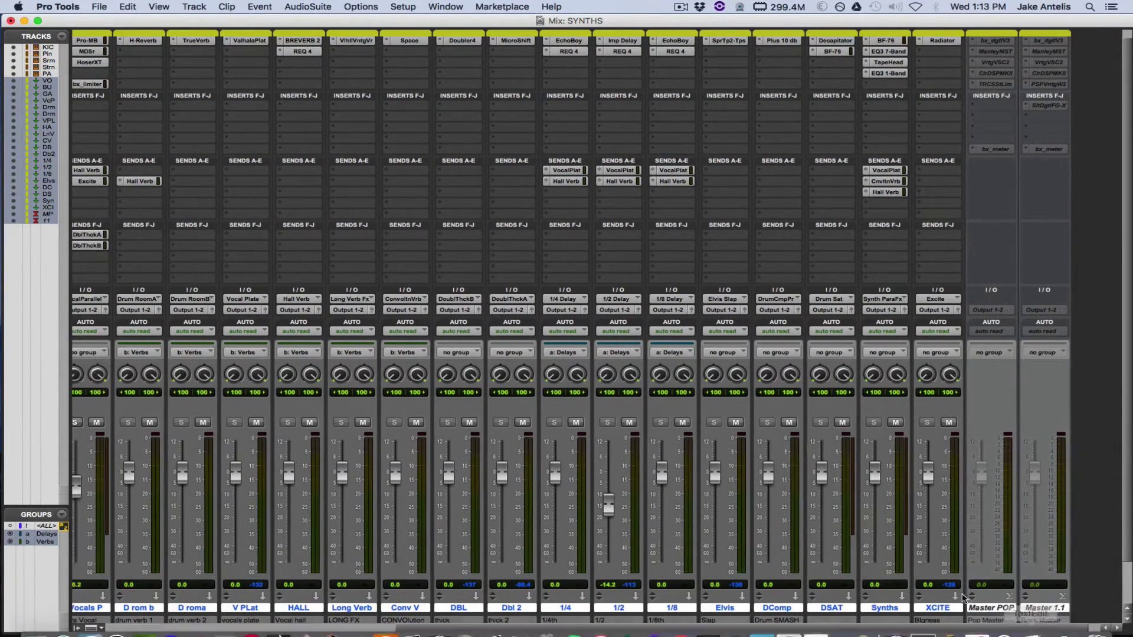
right_click(933, 607)
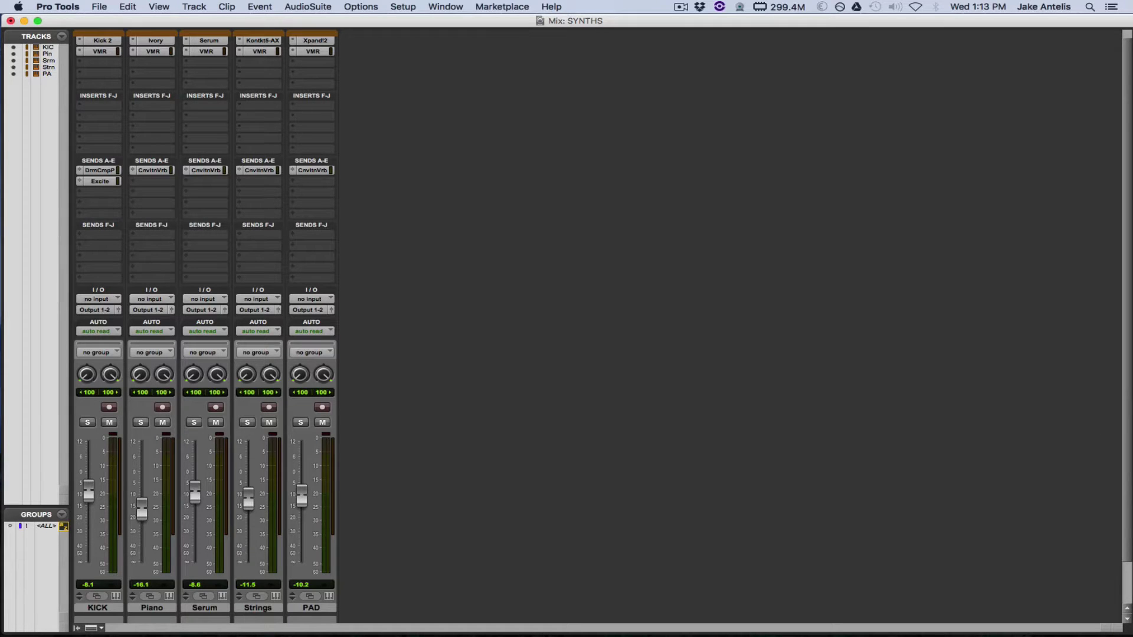
Switch to Finder, open Documents > Pro Tools, and make test new folders there
key("super+Tab")
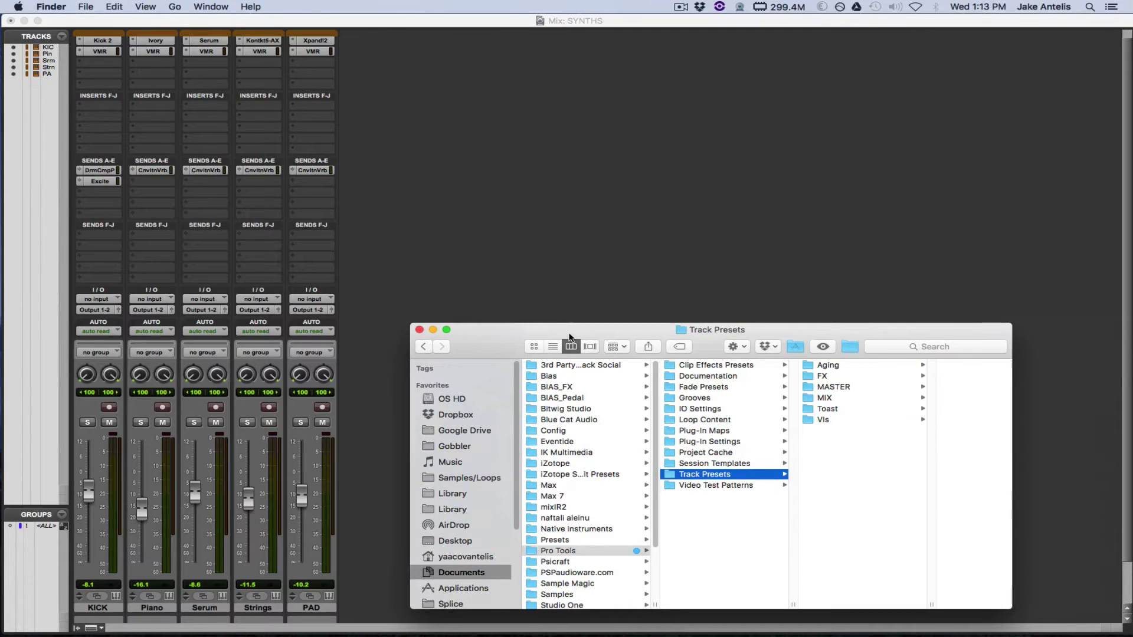
left_click_drag(571, 337, 523, 302)
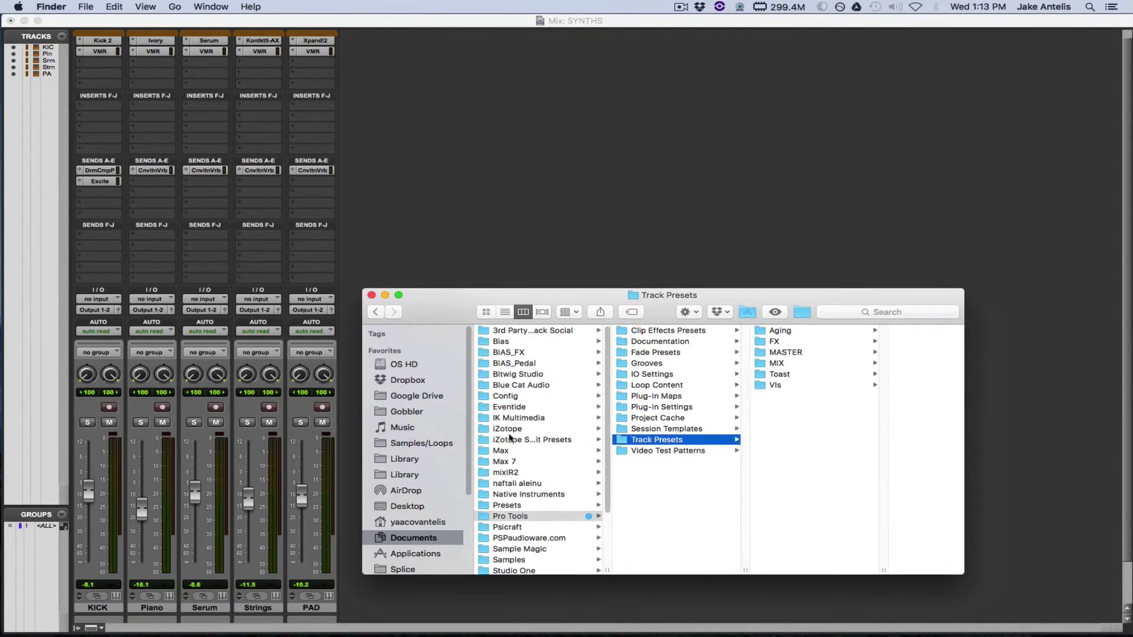
left_click(507, 517)
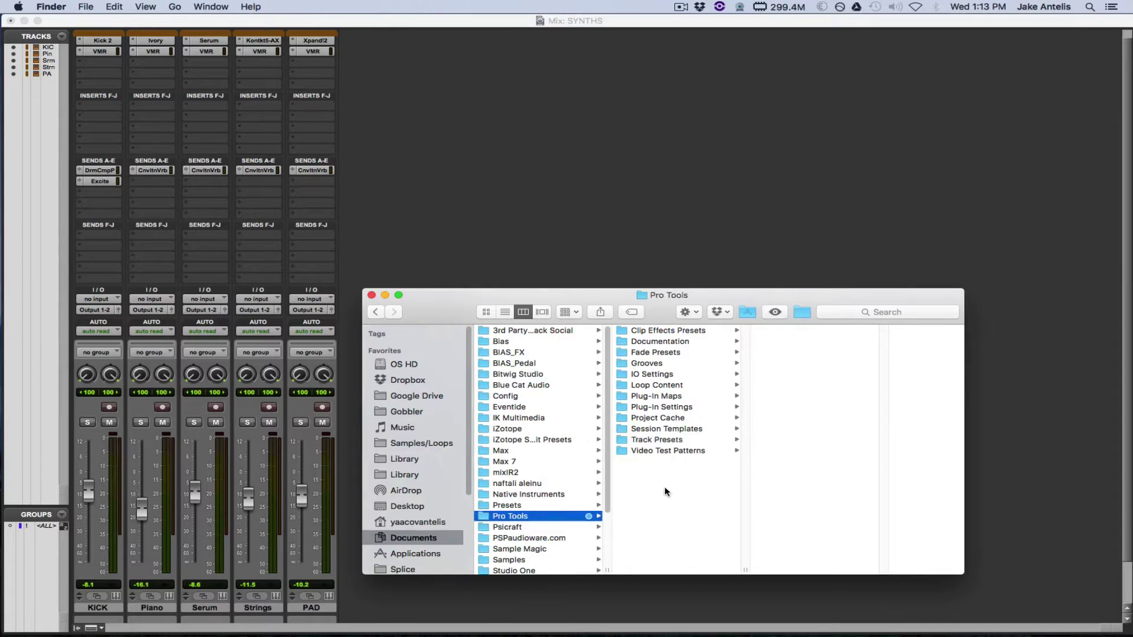
key("super+shift+n")
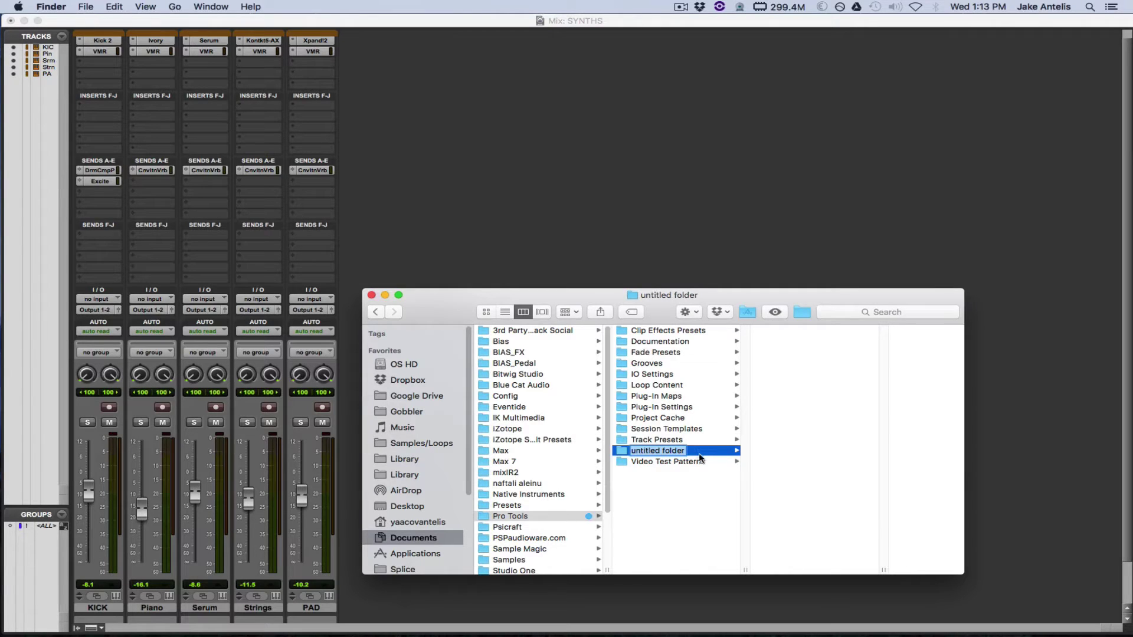
key("Return")
key("super+shift+n")
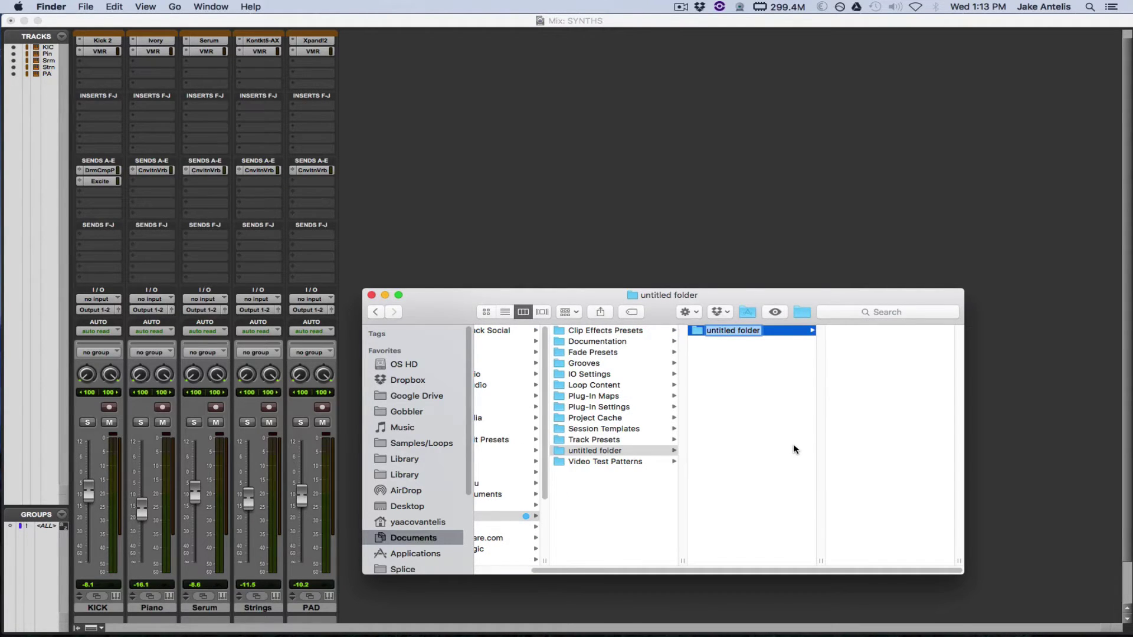
Show the Track Presets folder's contents, then minimize the Finder window
left_click(629, 441)
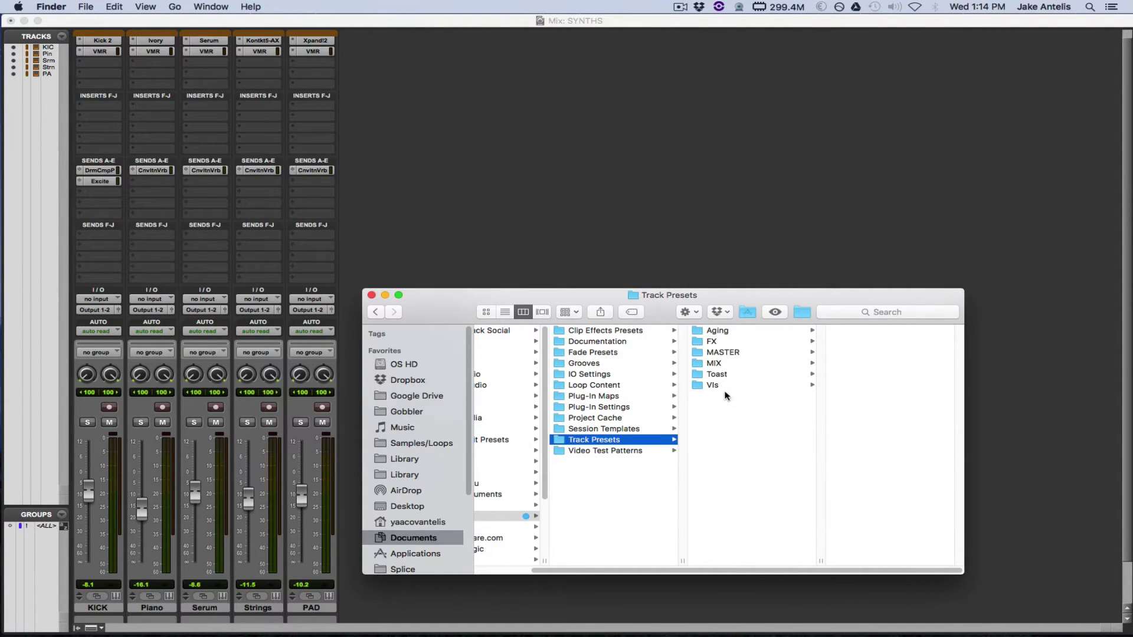
left_click_drag(685, 305, 678, 302)
double_click(678, 301)
Return to Pro Tools and select the KICK track by its nameplate
left_click(904, 215)
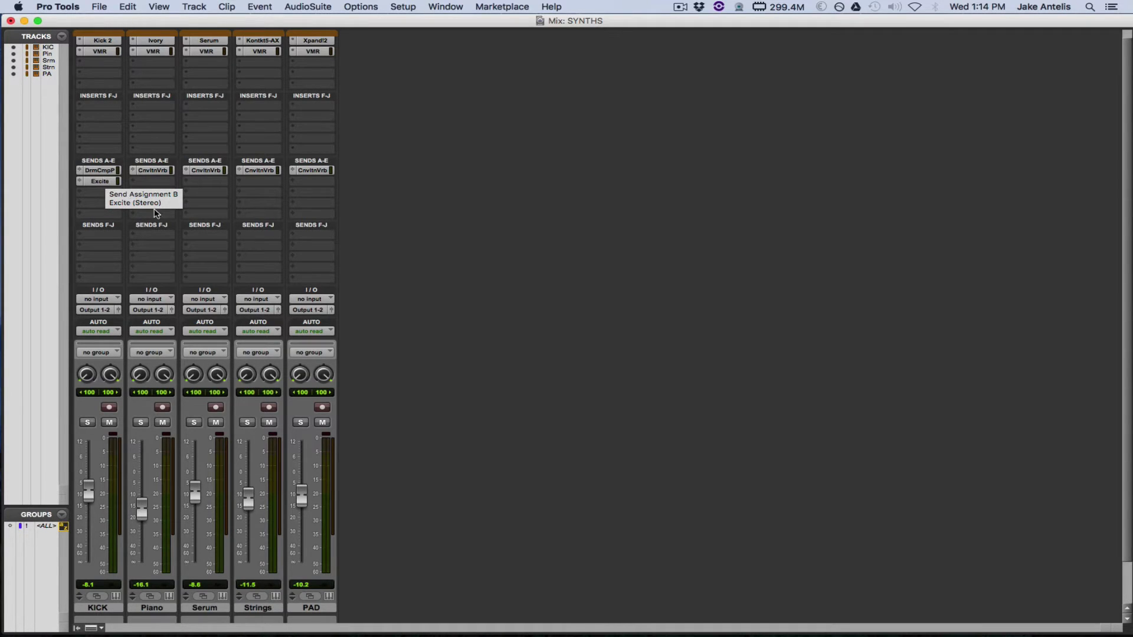
left_click(111, 608)
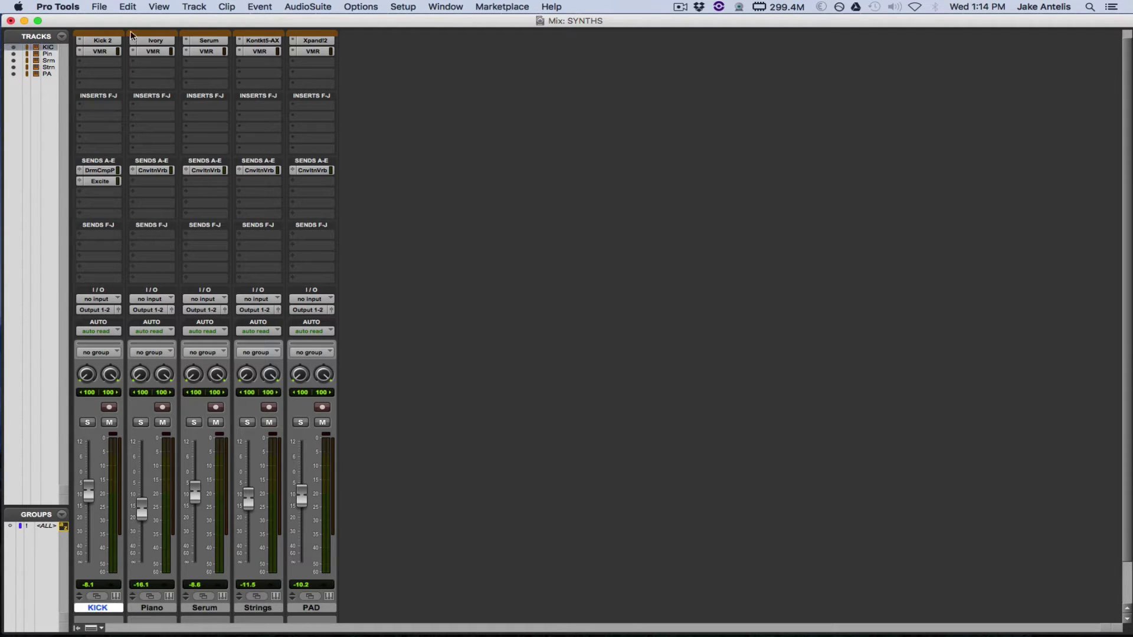
Export the selected KICK track as a new session named 'Kick Create' in Track Presets/VIs
left_click(102, 6)
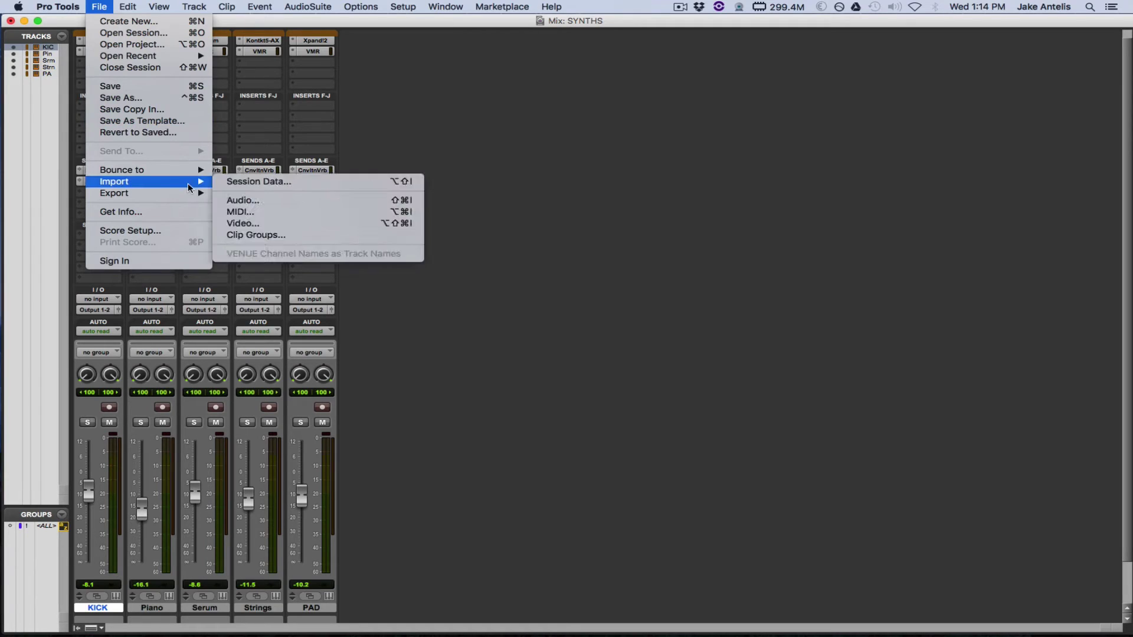
mouse_move(184, 192)
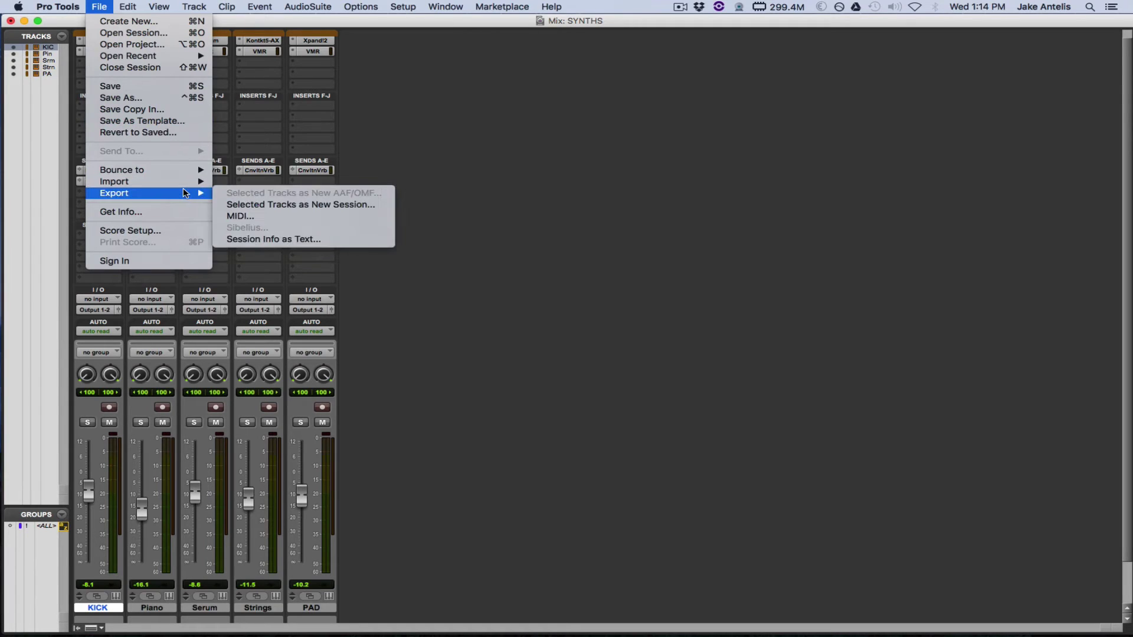
left_click(274, 205)
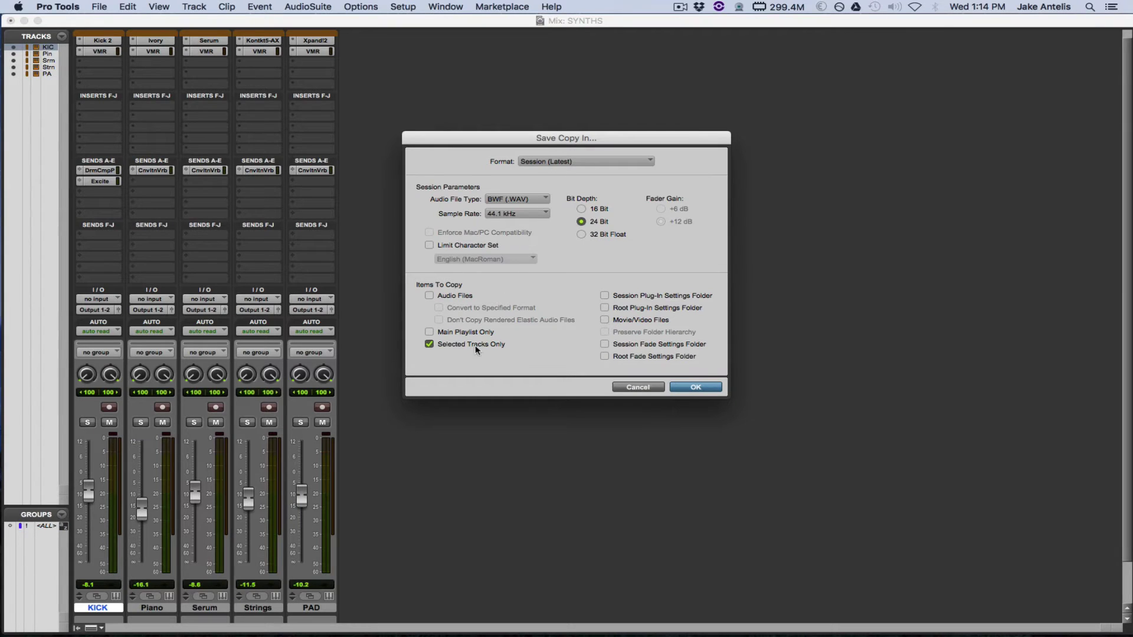
left_click(695, 387)
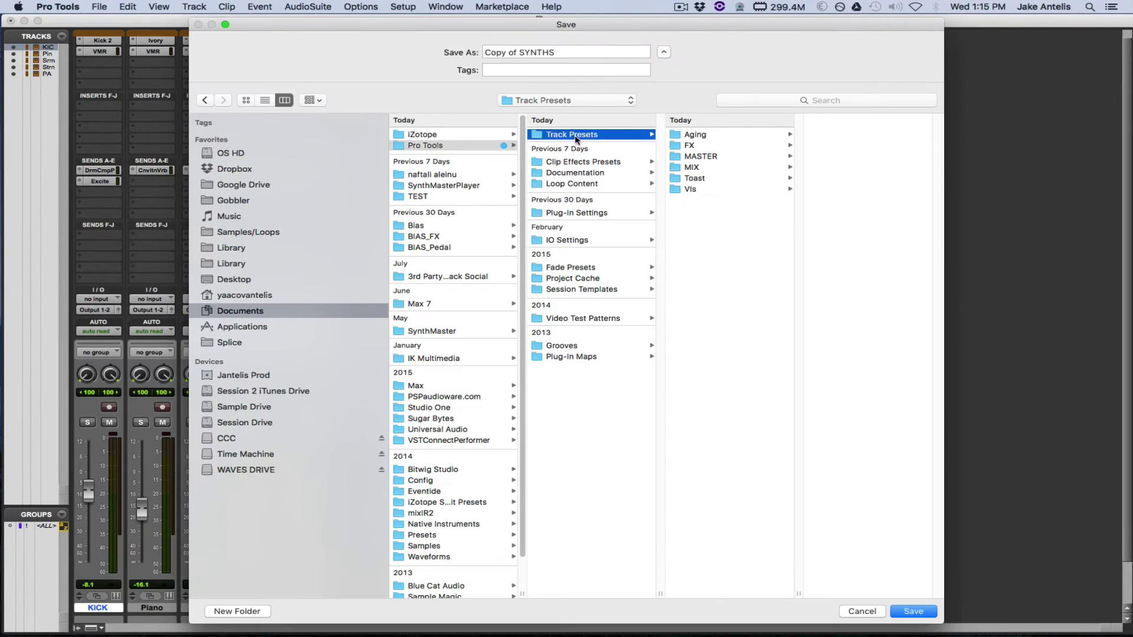
left_click(727, 189)
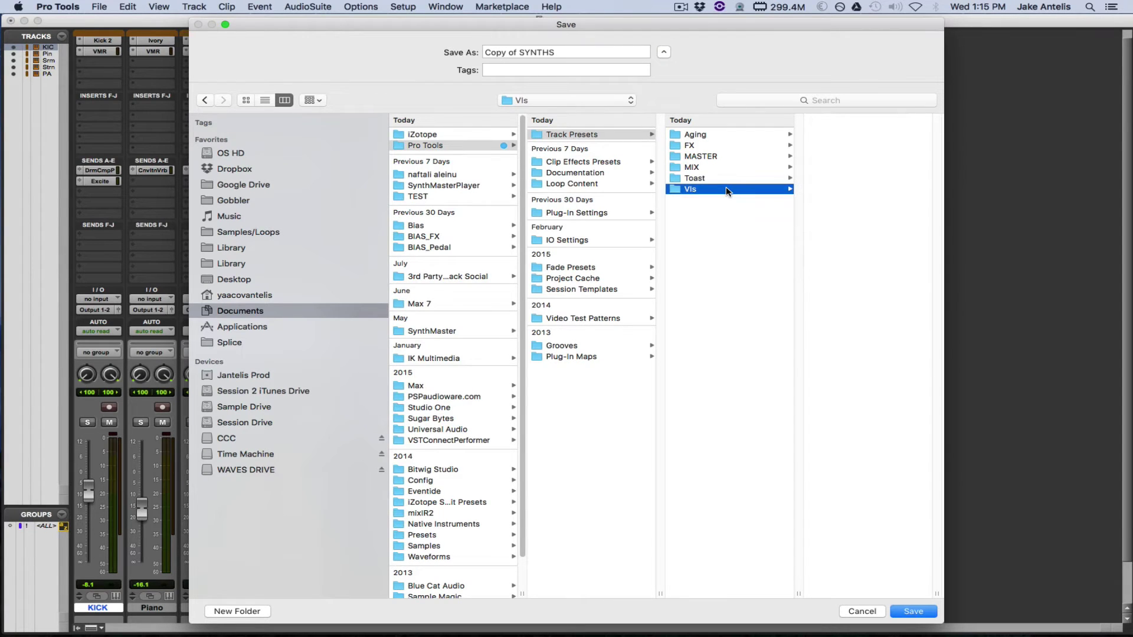
key("Tab")
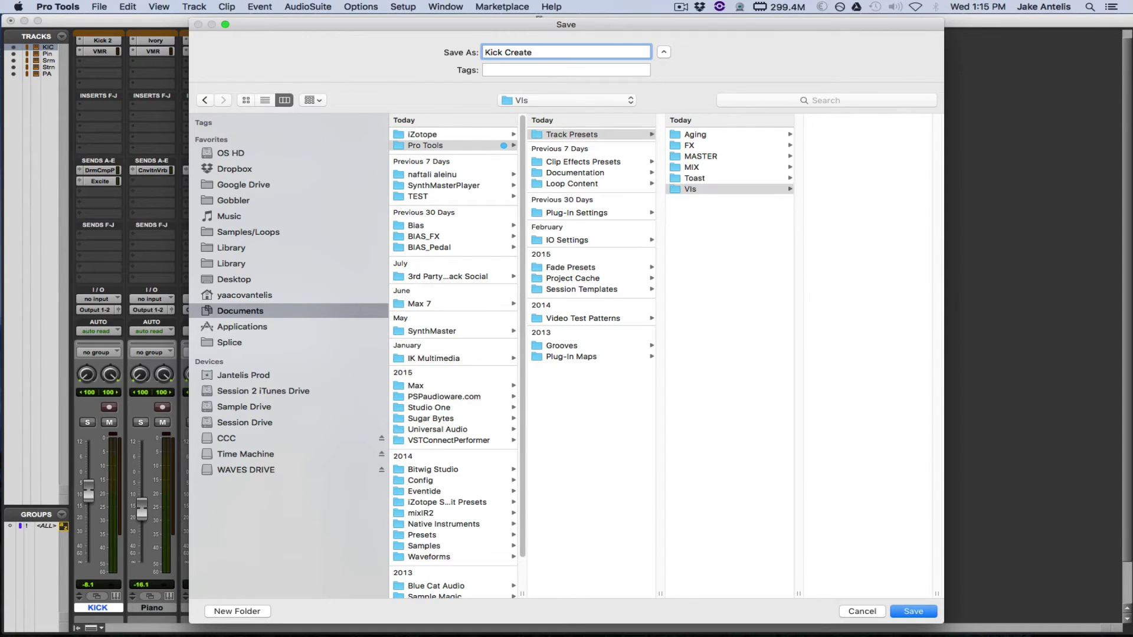
key("BackSpace")
type("Kick Create")
left_click_drag(551, 26, 572, 26)
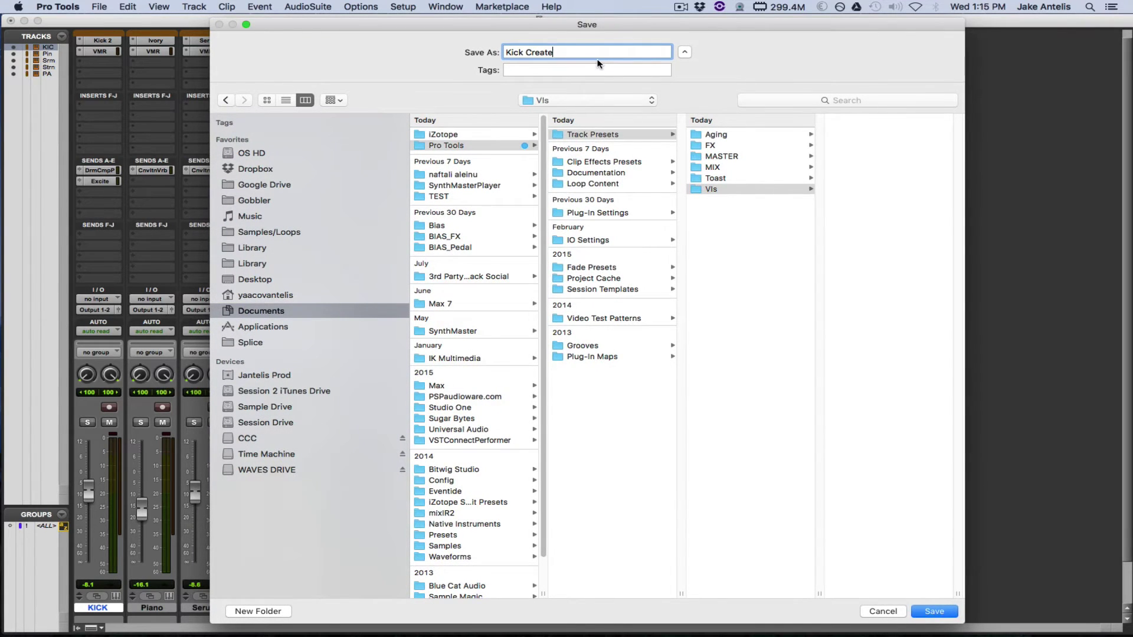
key("Return")
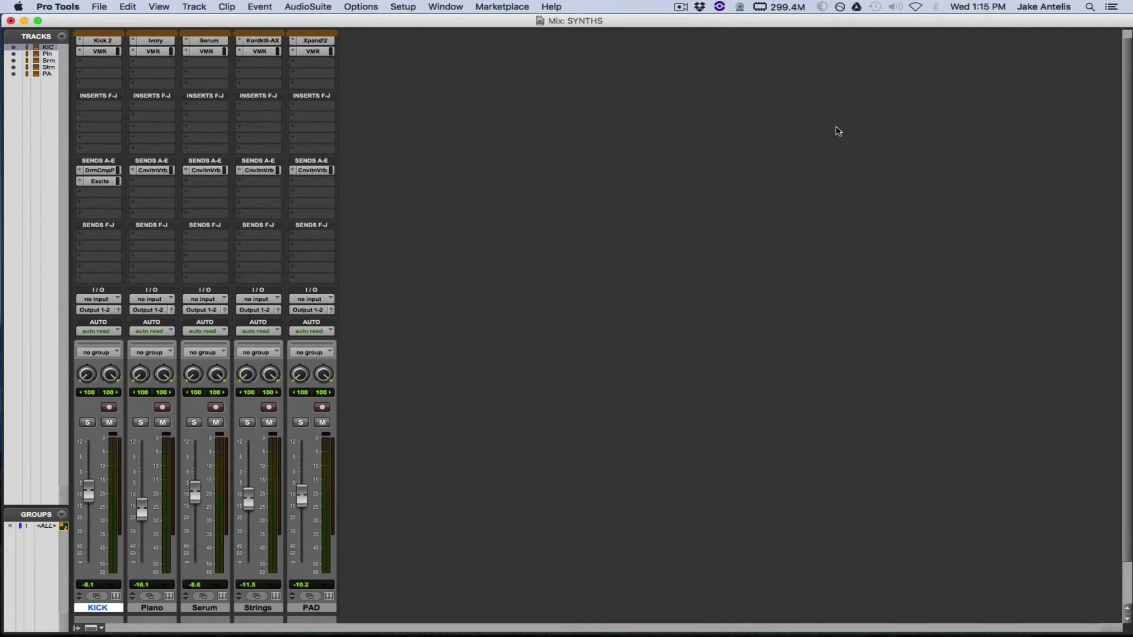
In the VIs folder, rename Kick Create.ptx to Kick Create.ptxt, accepting the .ptxt extension
key("super+Tab")
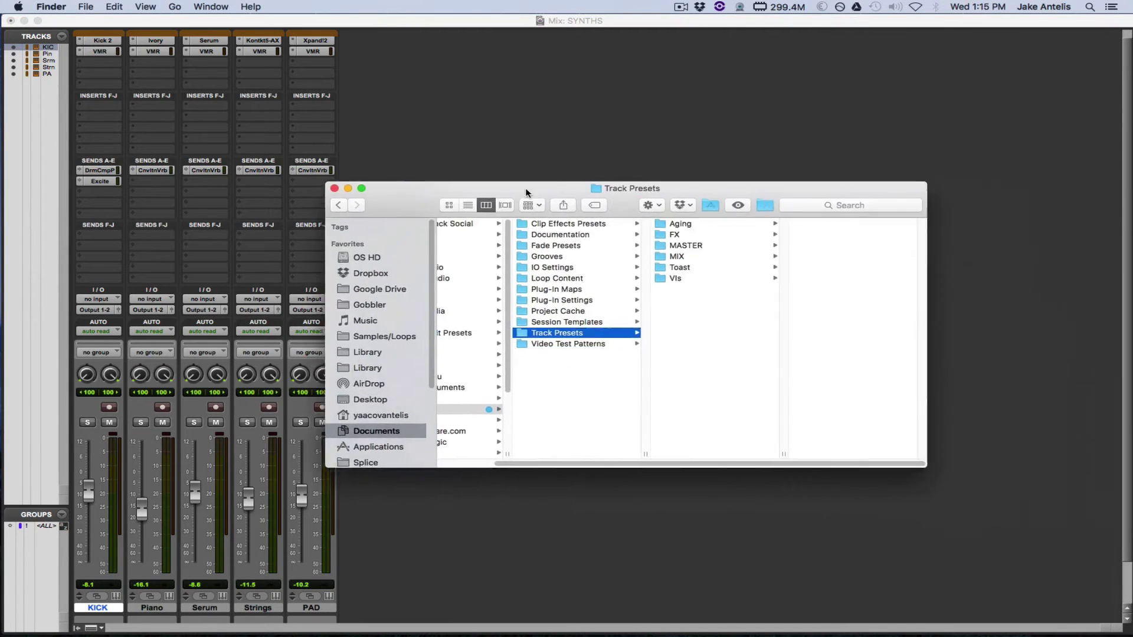
left_click_drag(497, 201, 522, 238)
left_click(706, 320)
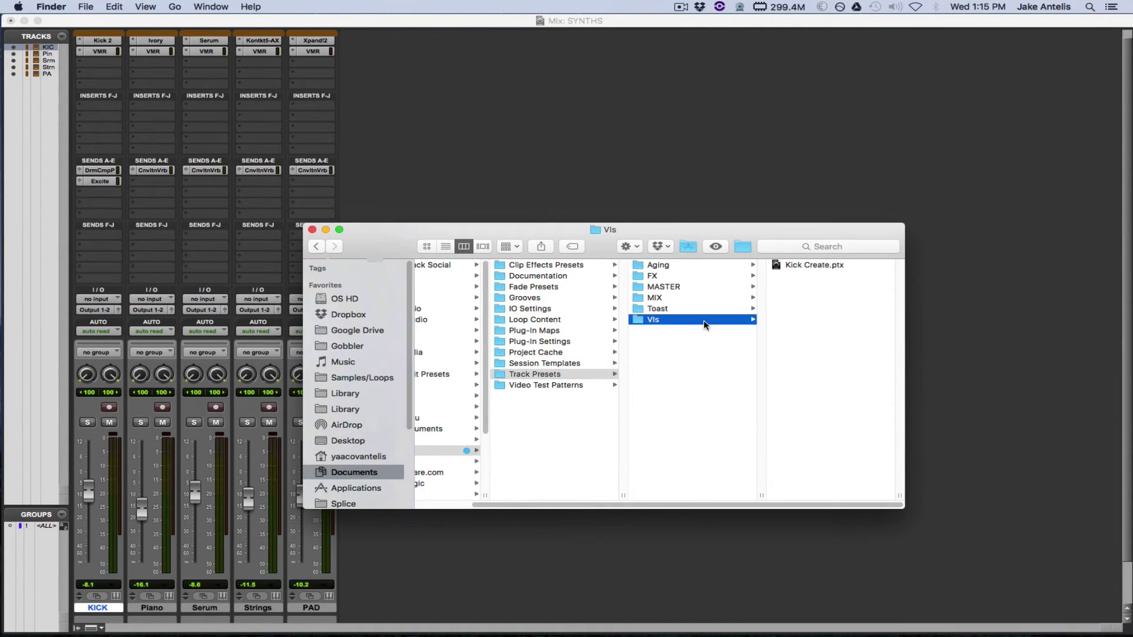
left_click(810, 269)
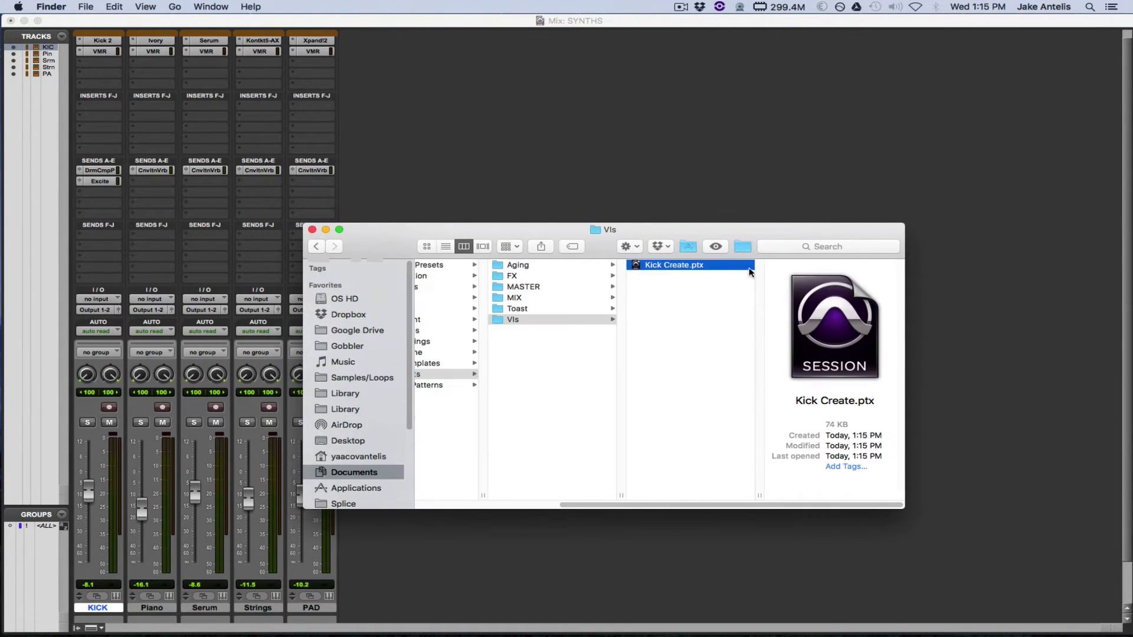
left_click(704, 266)
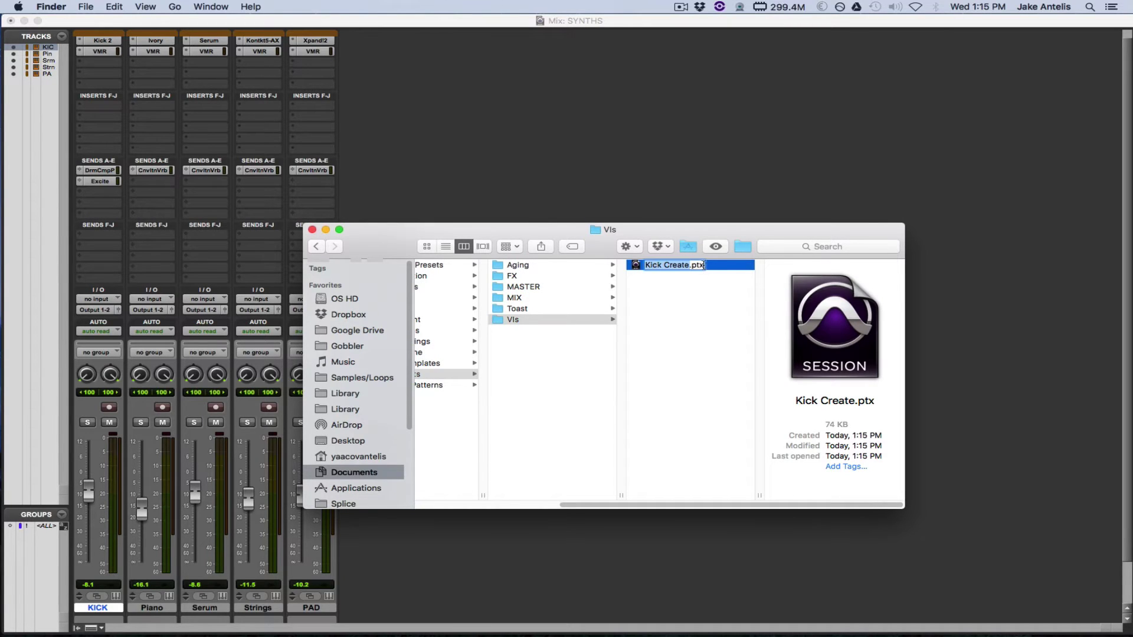
left_click(703, 265)
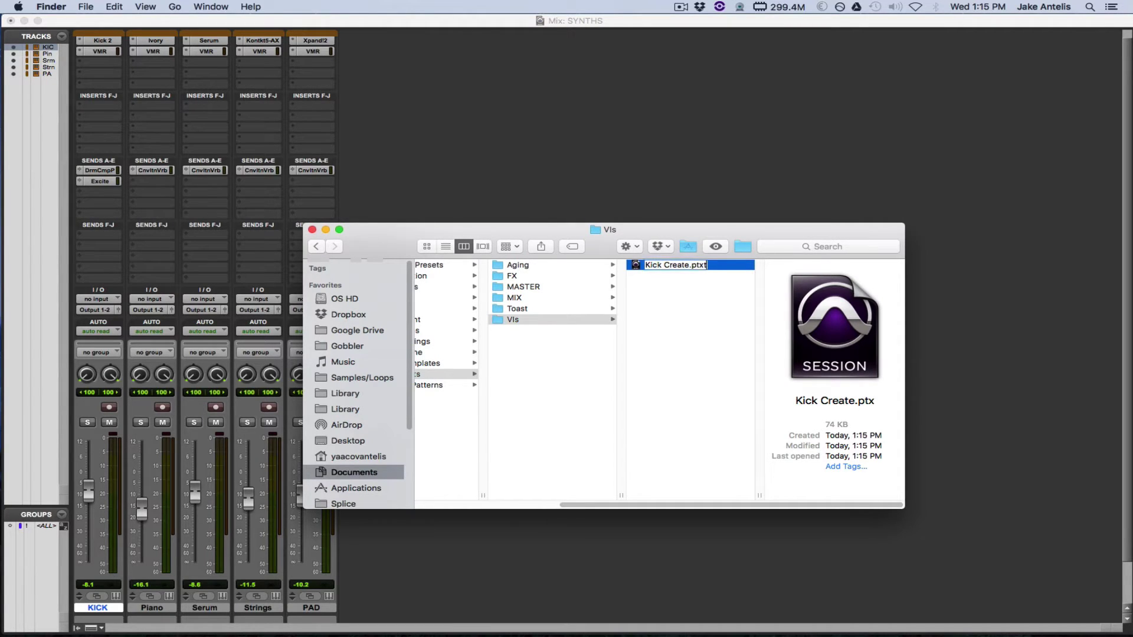
type("t")
key("Return")
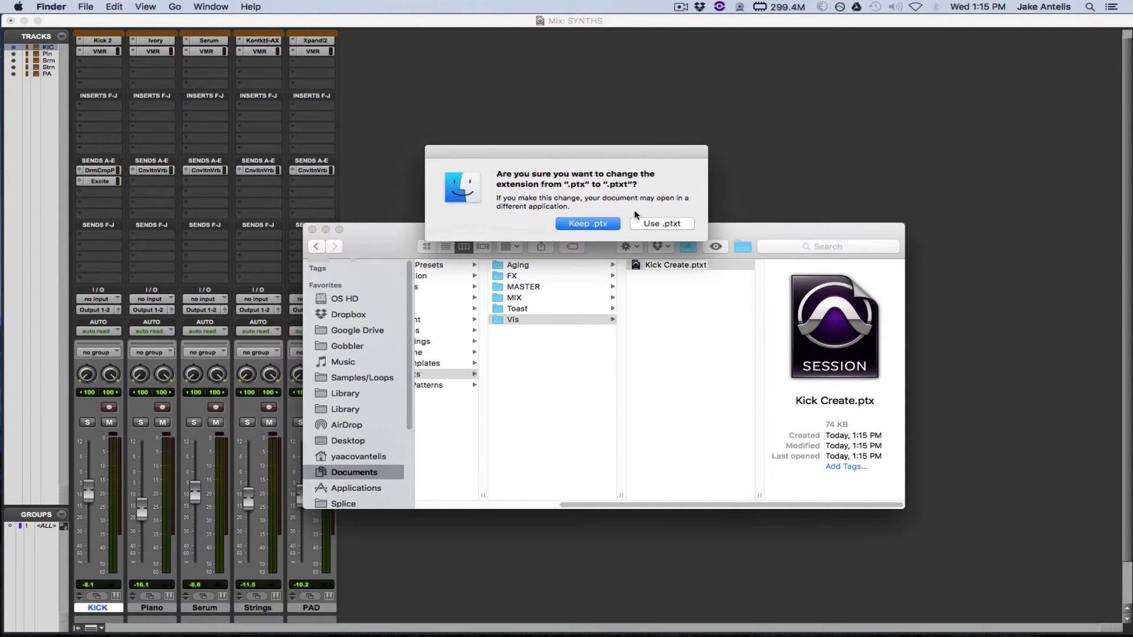
left_click(668, 228)
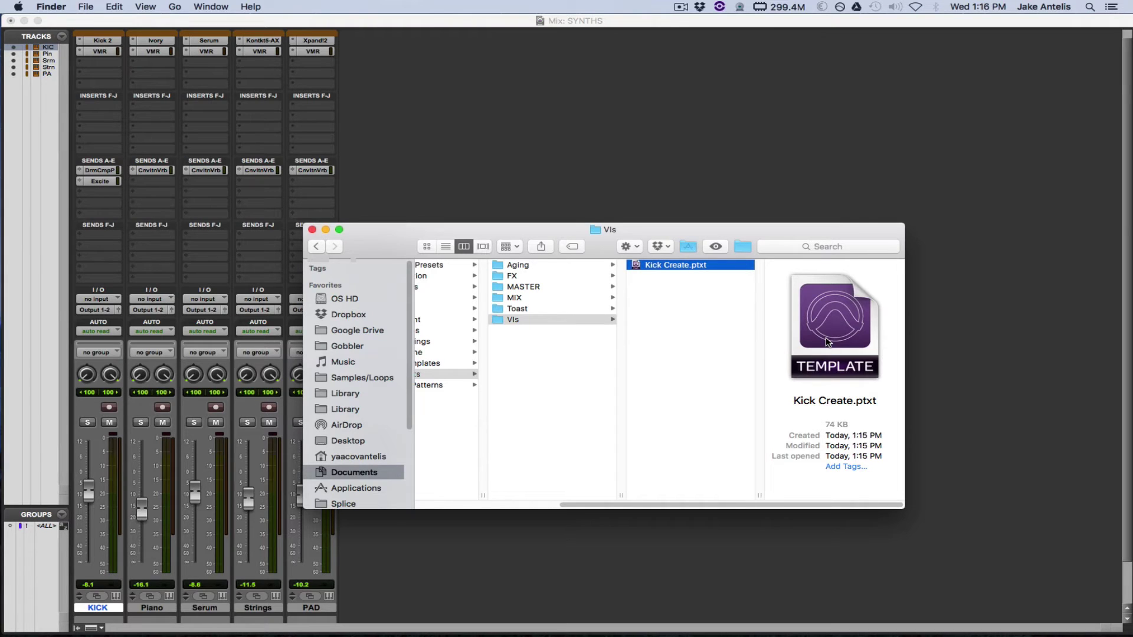
Open the New Tracks dialog and set the channel format to Stereo
left_click_drag(792, 230, 1132, 365)
left_click(433, 551)
key("super+shift+n")
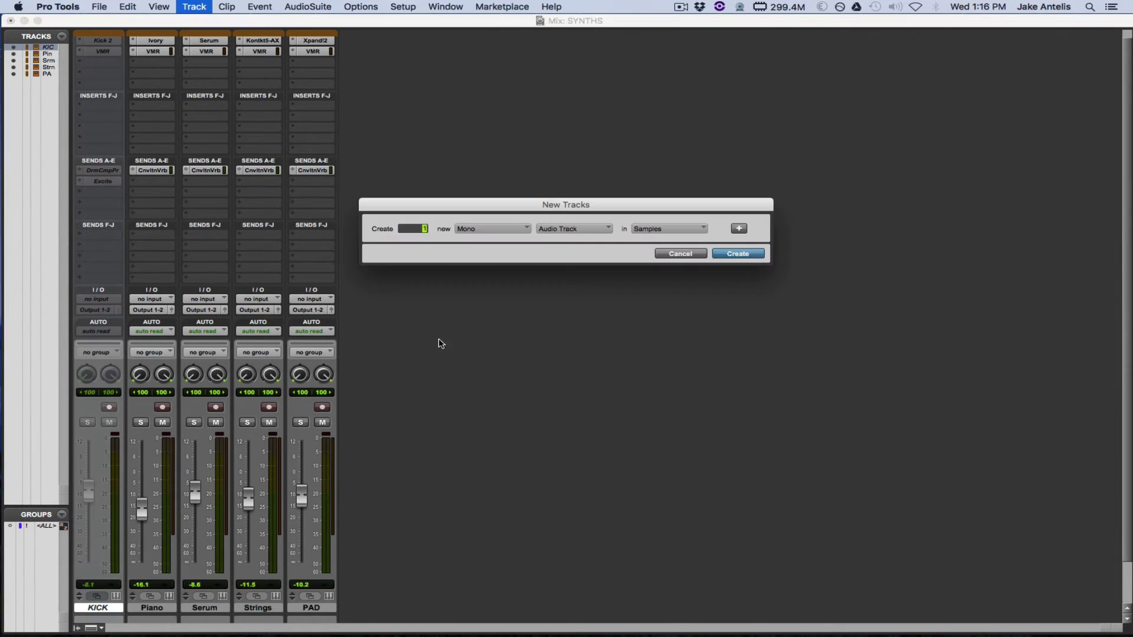
left_click(522, 229)
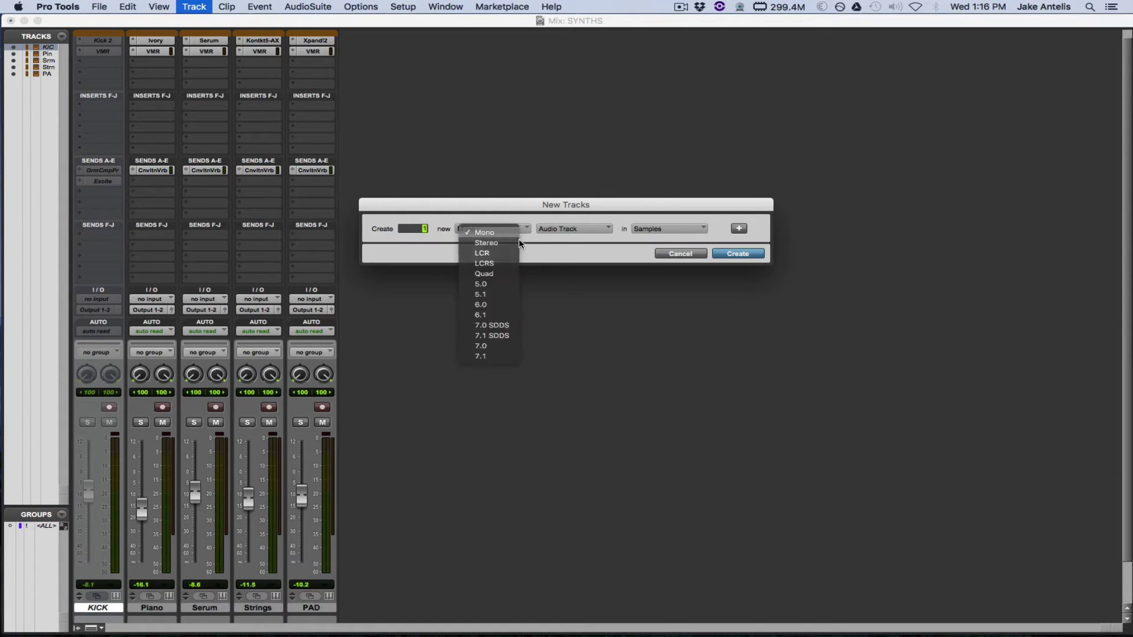
left_click(519, 238)
left_click(512, 229)
left_click(467, 228)
left_click(467, 229)
left_click(471, 243)
Choose the VIs category's Kick Create preset and create the KICK .1 track
left_click(552, 229)
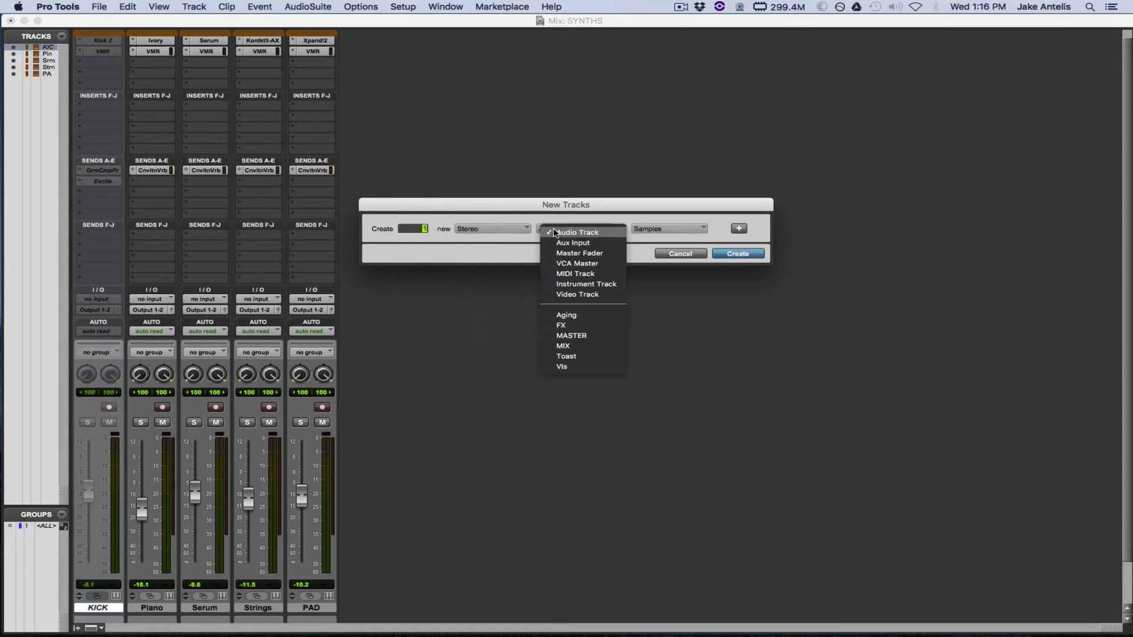
left_click(584, 367)
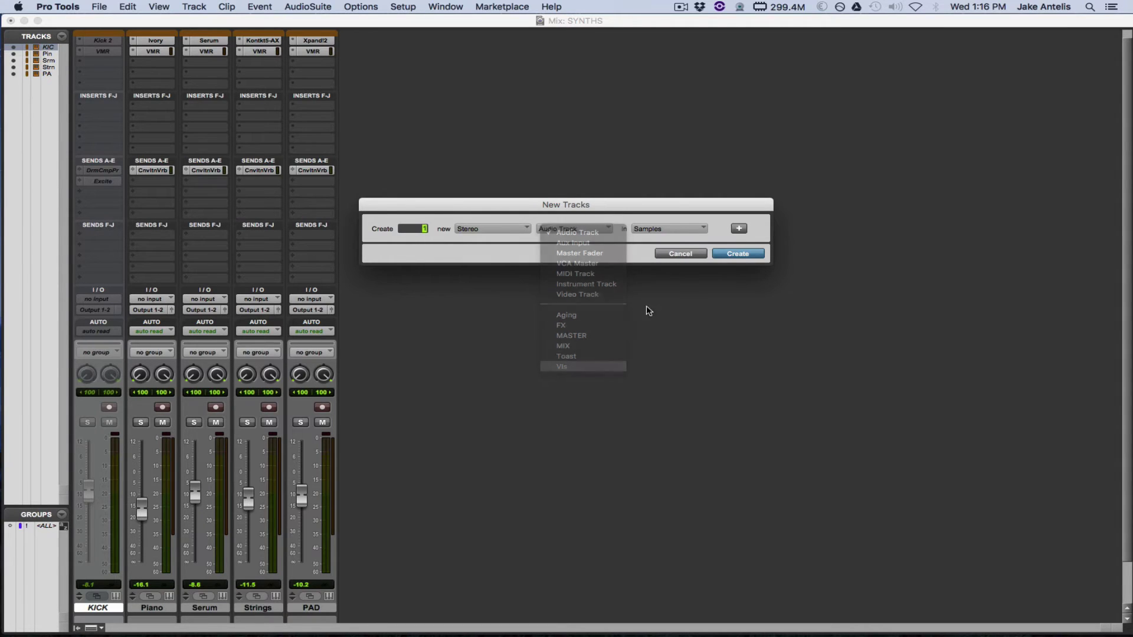
left_click(665, 227)
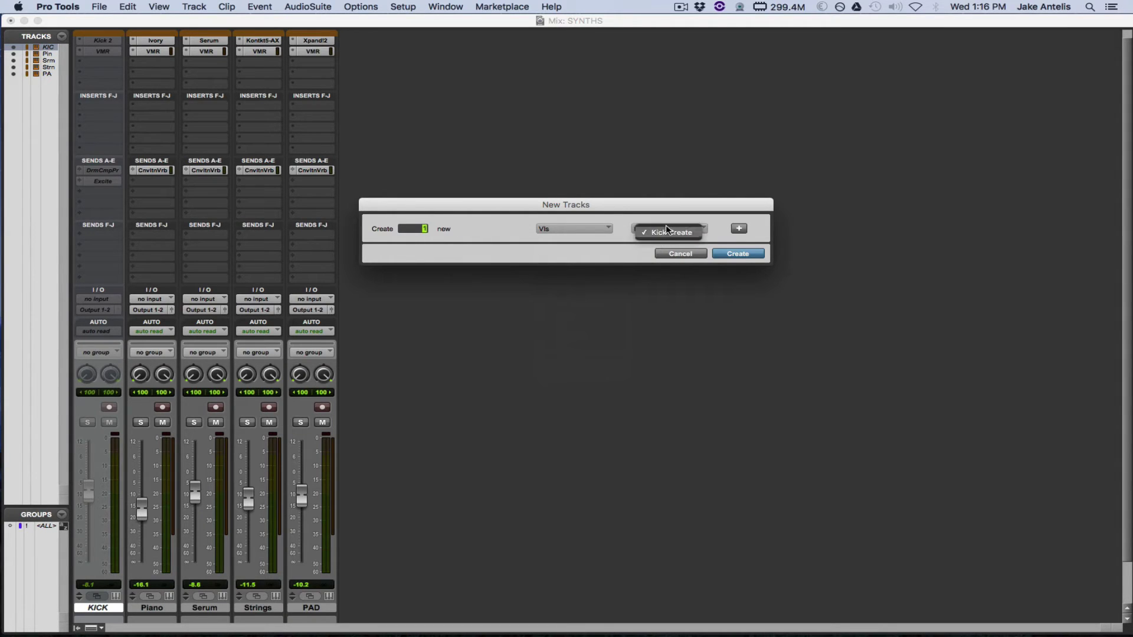
left_click(603, 240)
left_click(755, 256)
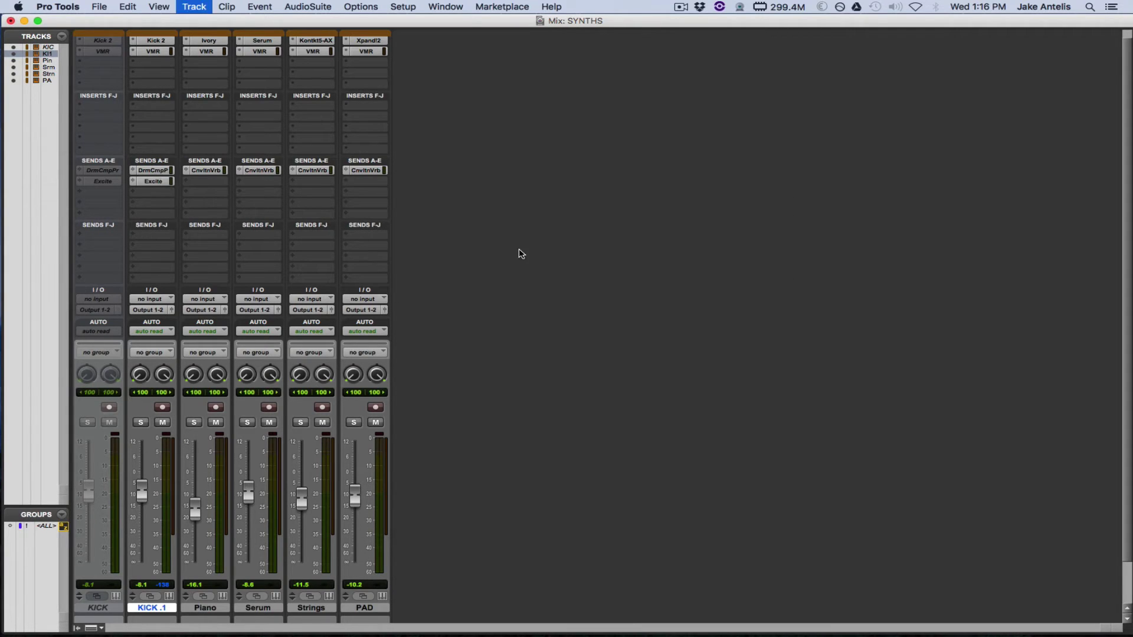
key("super+shift+n")
left_click_drag(531, 197, 555, 221)
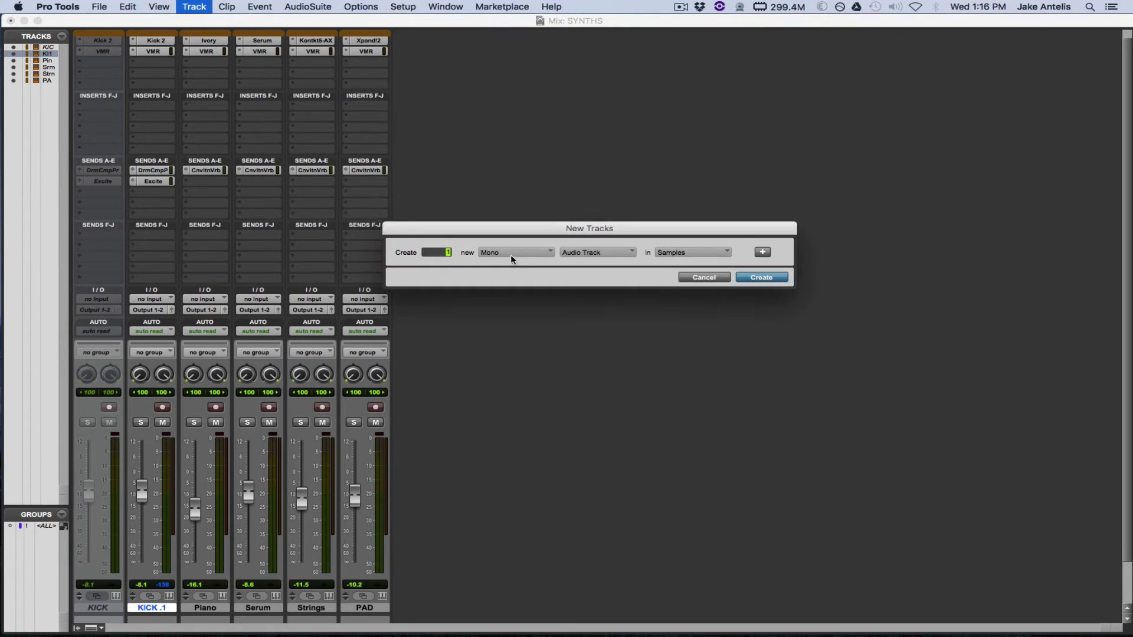
left_click(603, 255)
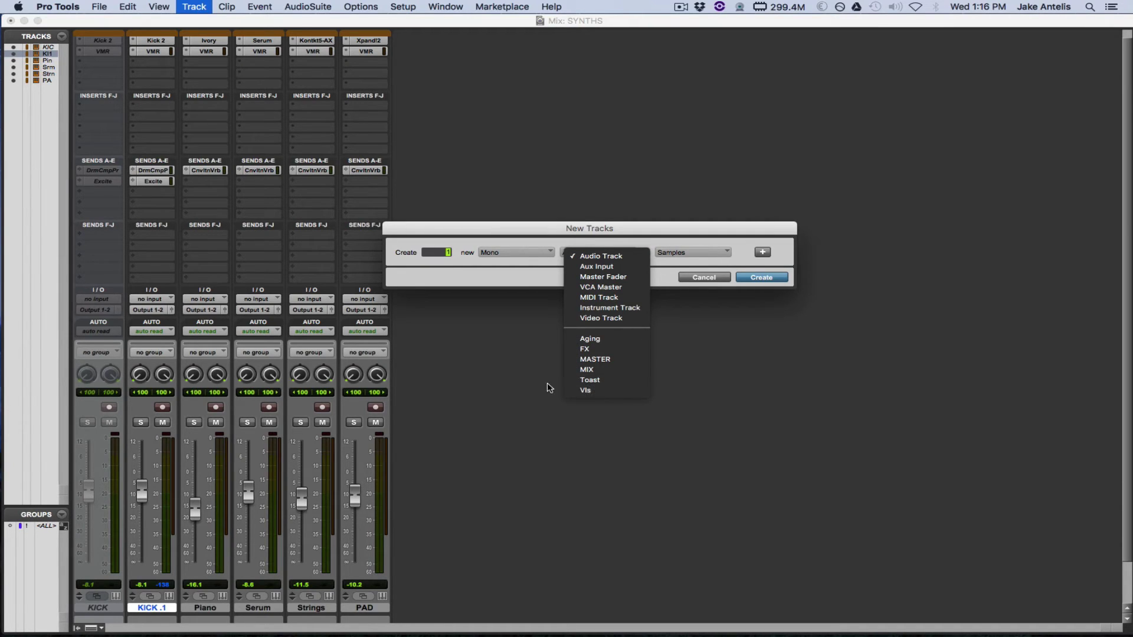
left_click(529, 374)
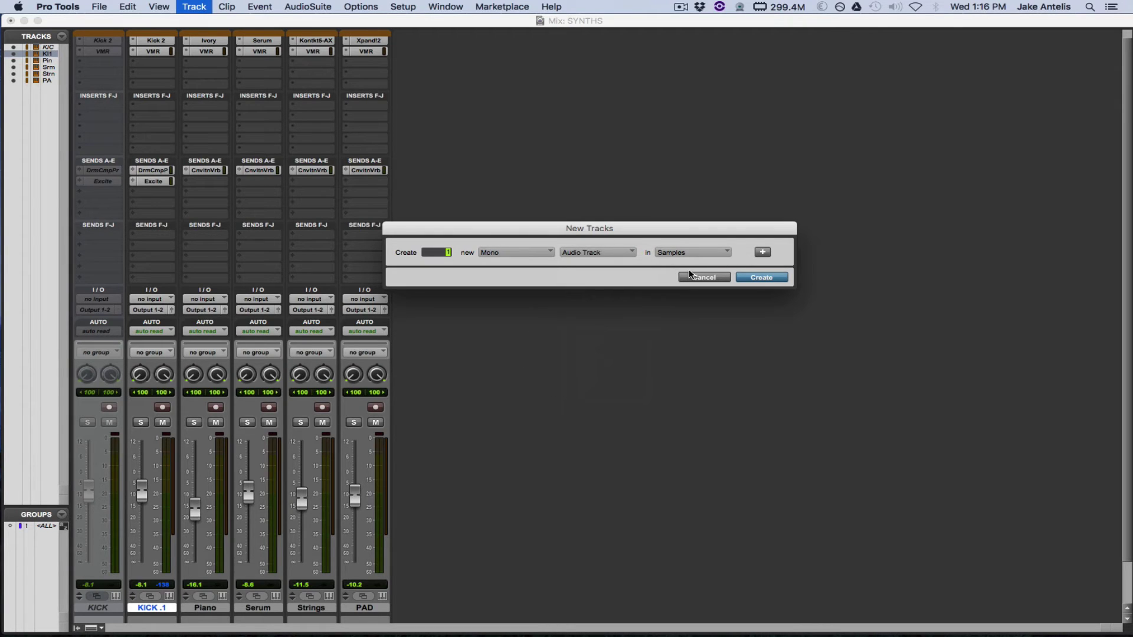
Dismiss the New Tracks dialog, delete the KICK .1 track, and scroll the mixer back up
left_click(692, 277)
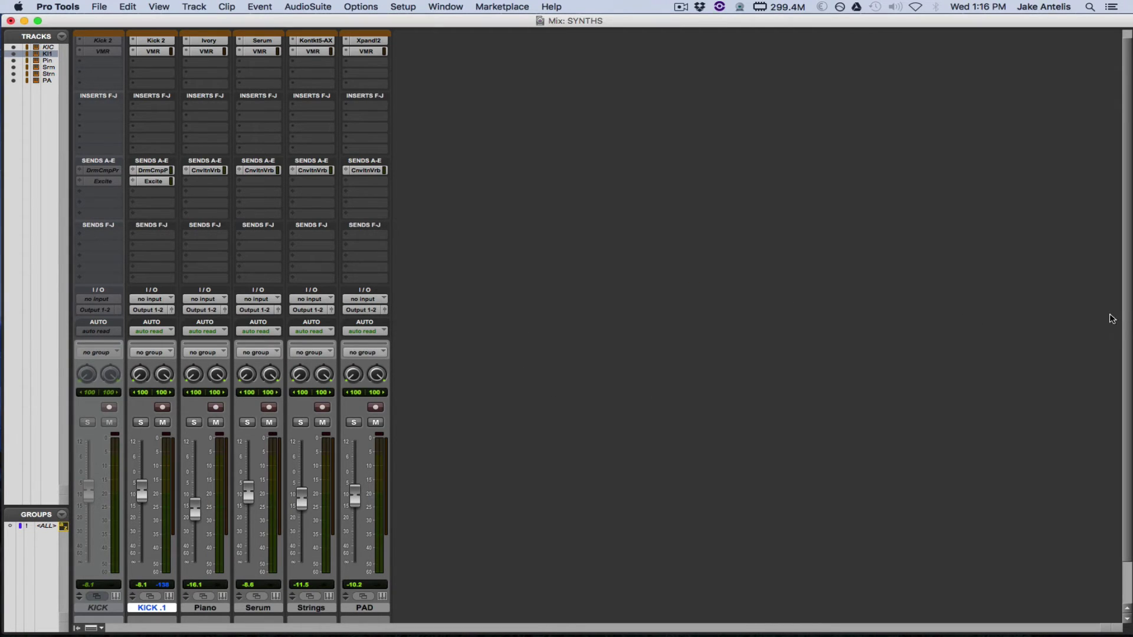
scroll(1129, 311, "down", 2)
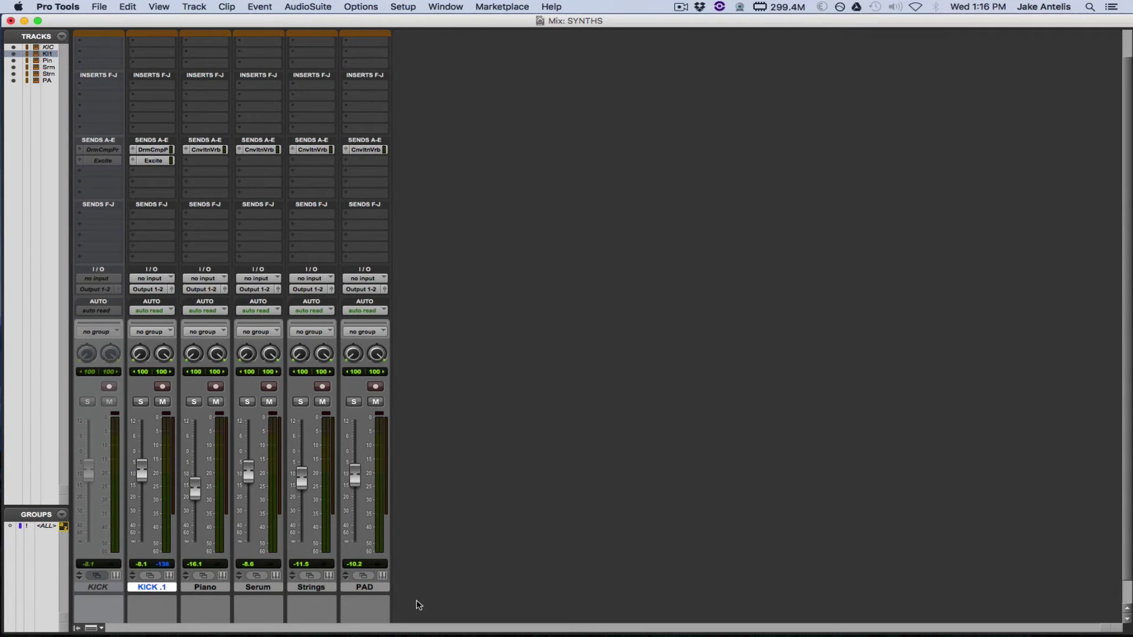
right_click(154, 589)
left_click(342, 491)
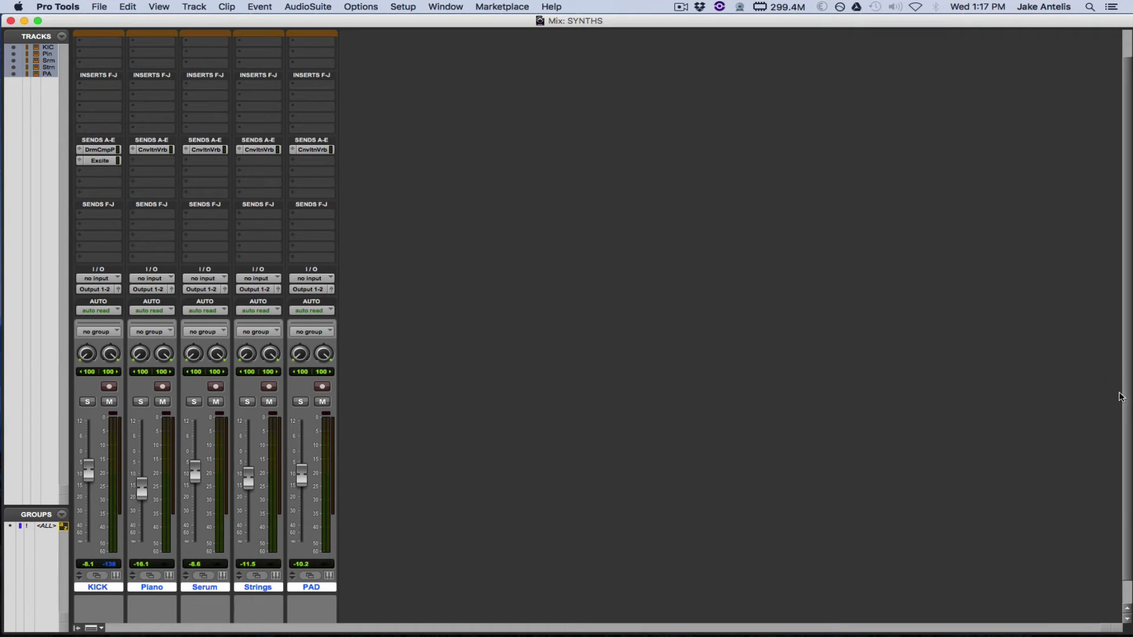
left_click_drag(1124, 403, 1125, 347)
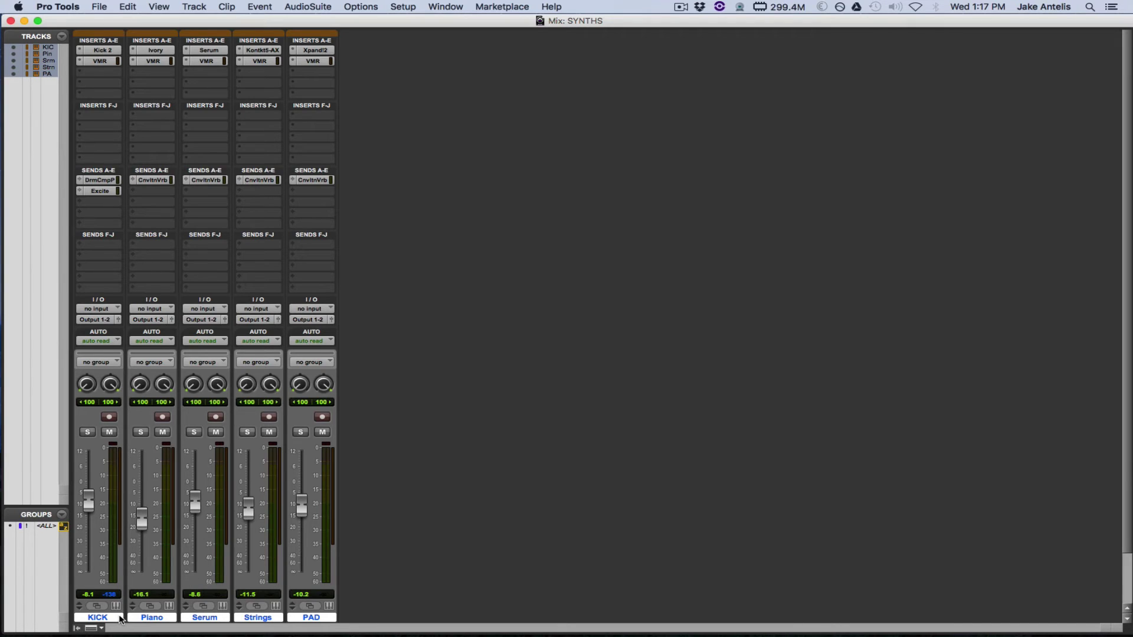
Export the selected tracks as a new session named 'Synth Starting' into Track Presets/VIs
left_click(100, 5)
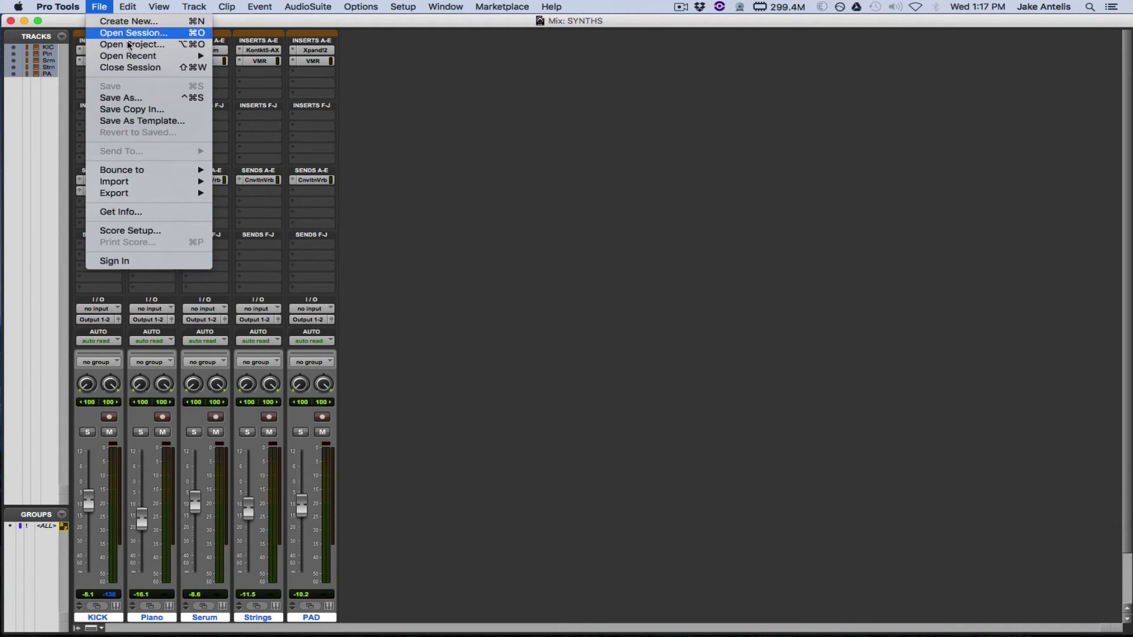
mouse_move(185, 196)
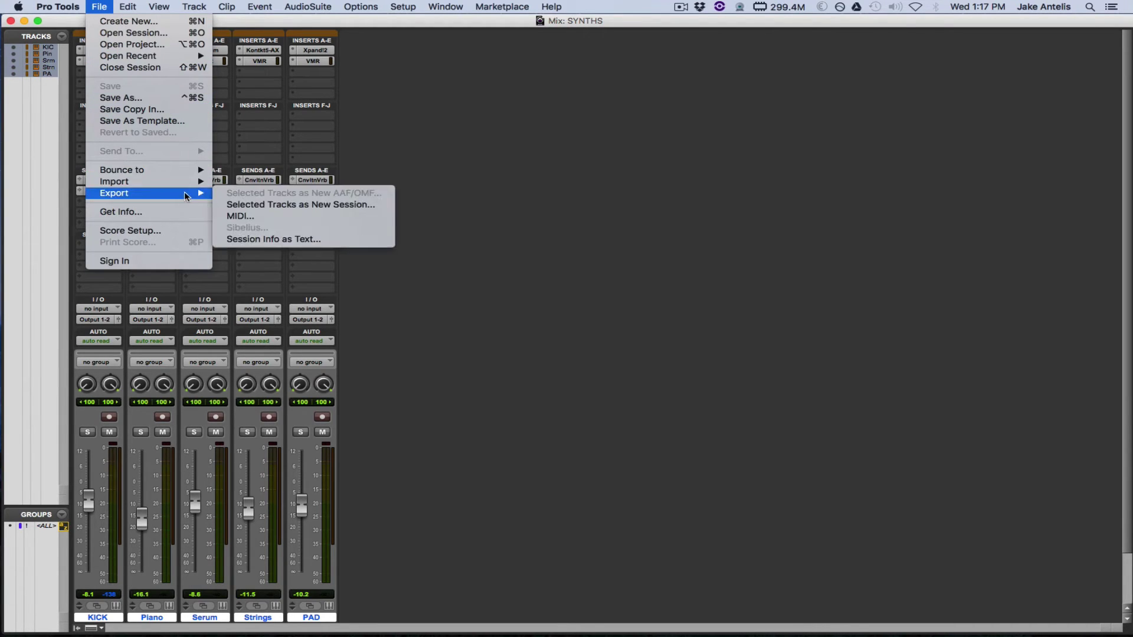
left_click(268, 204)
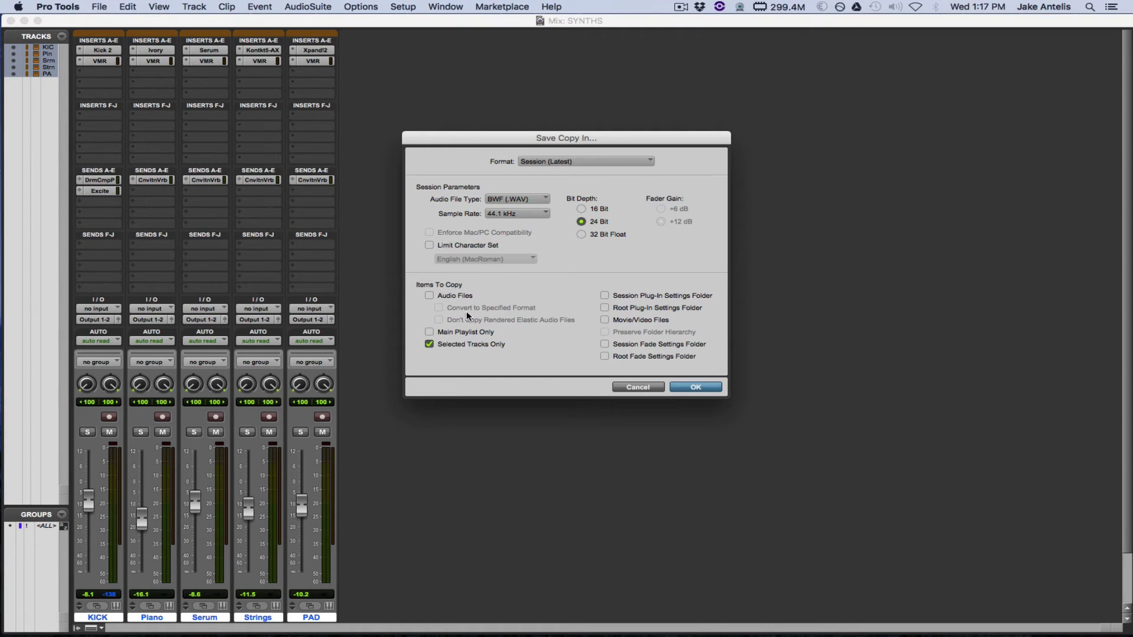
left_click(696, 387)
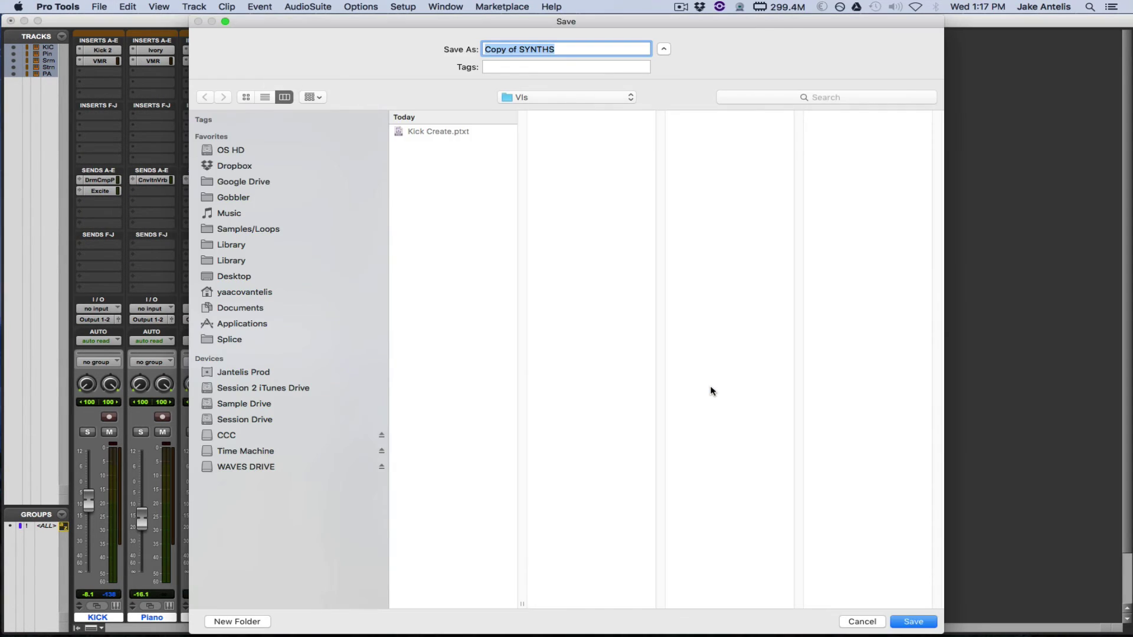
left_click(580, 101)
left_click(581, 107)
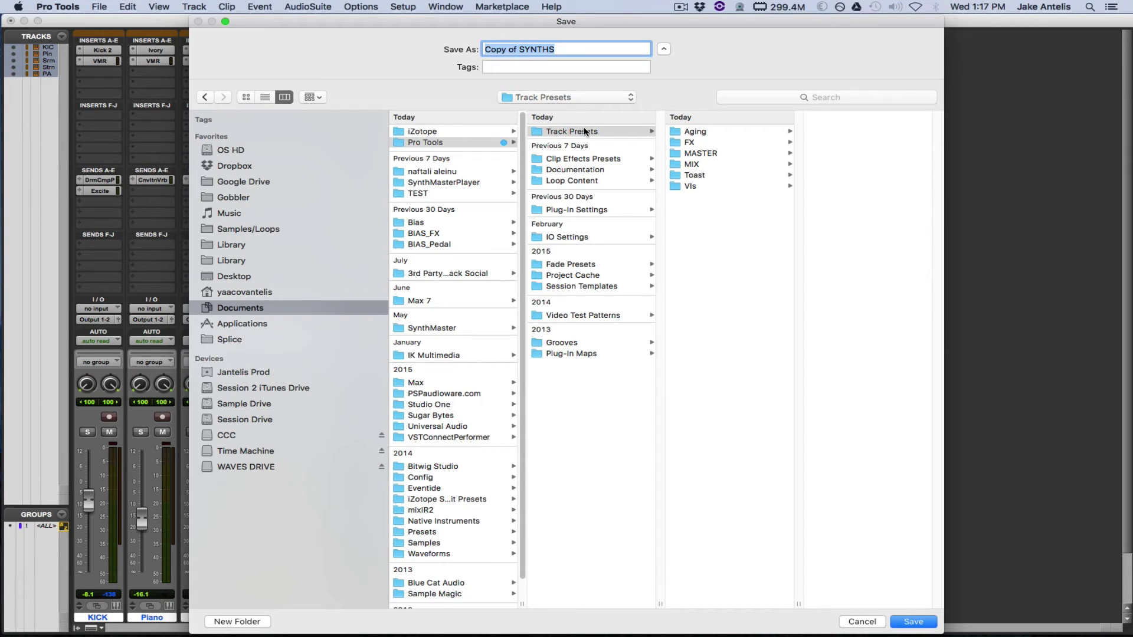
left_click(706, 186)
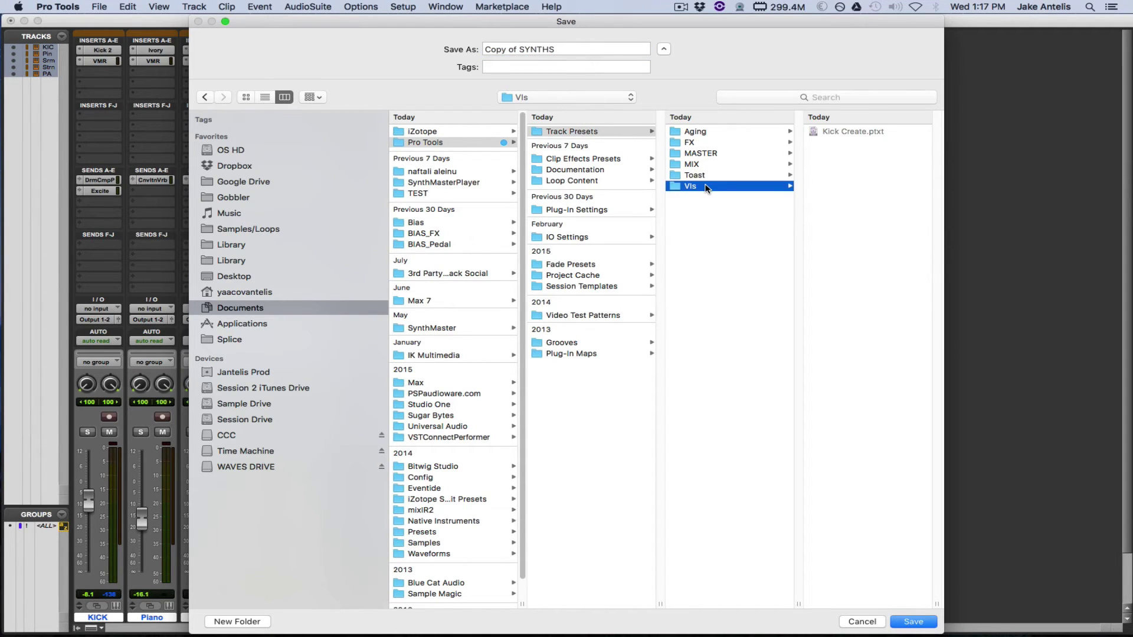
triple_click(586, 48)
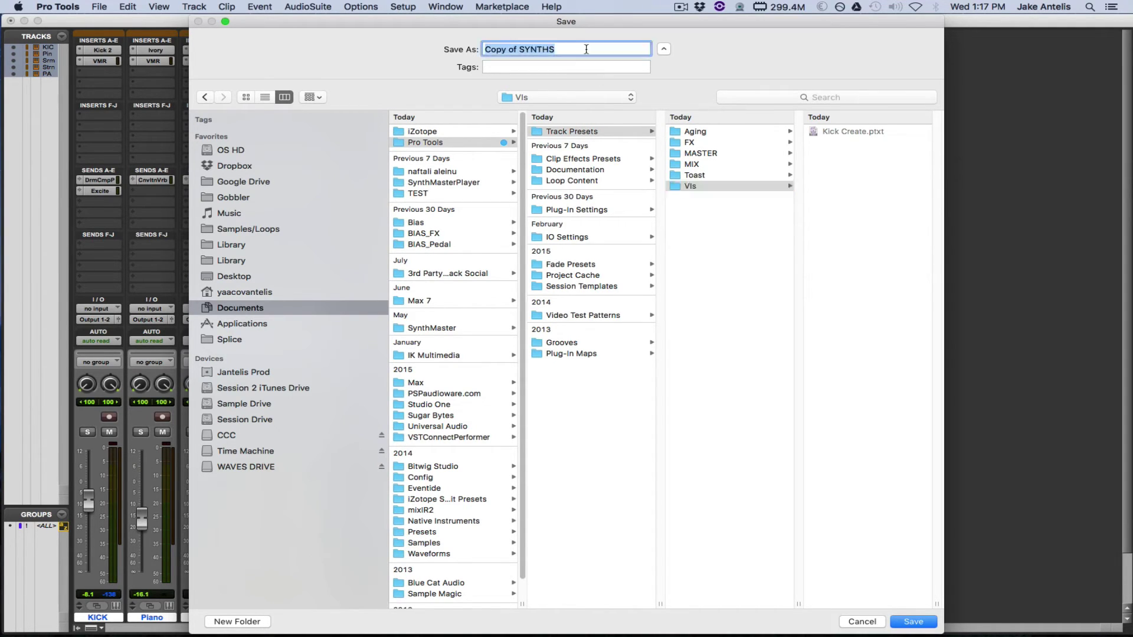
type("Synth Starting")
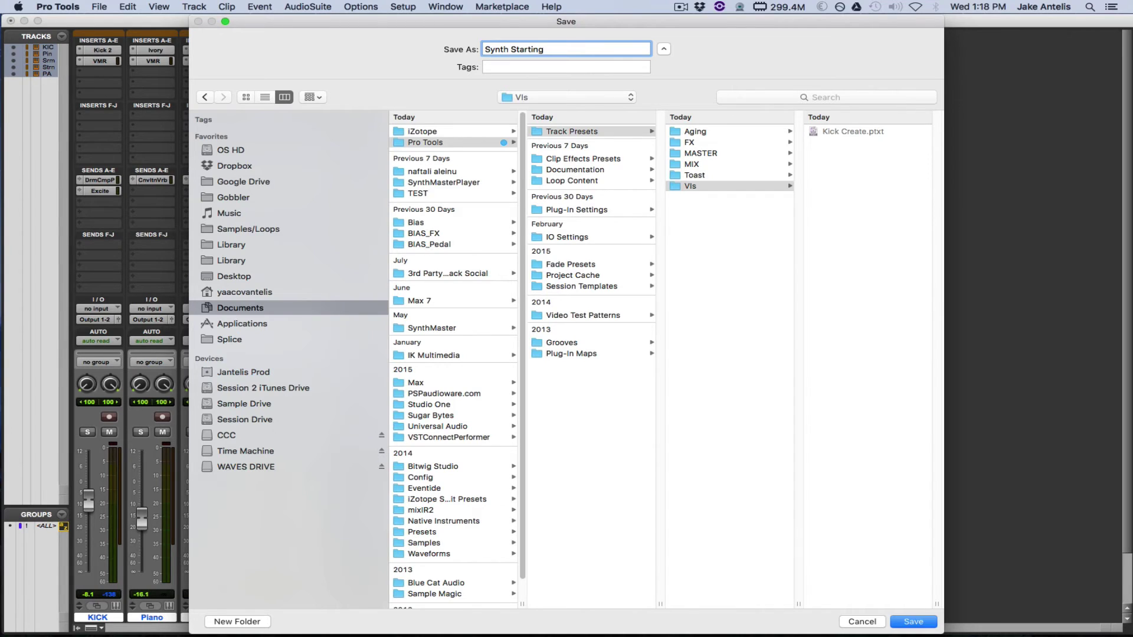
key("Return")
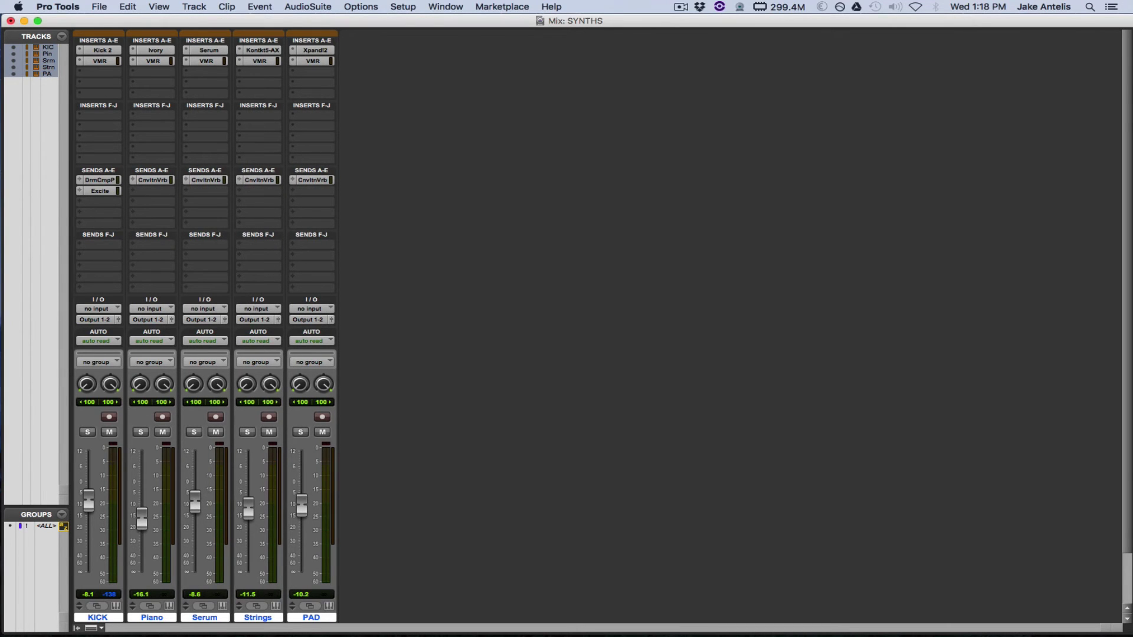
Rename Synth Starting.ptx to Synth Starting.ptxt, accept .ptxt, and minimize the VIs window
key("super+Tab")
left_click_drag(1062, 311, 670, 272)
left_click(830, 308)
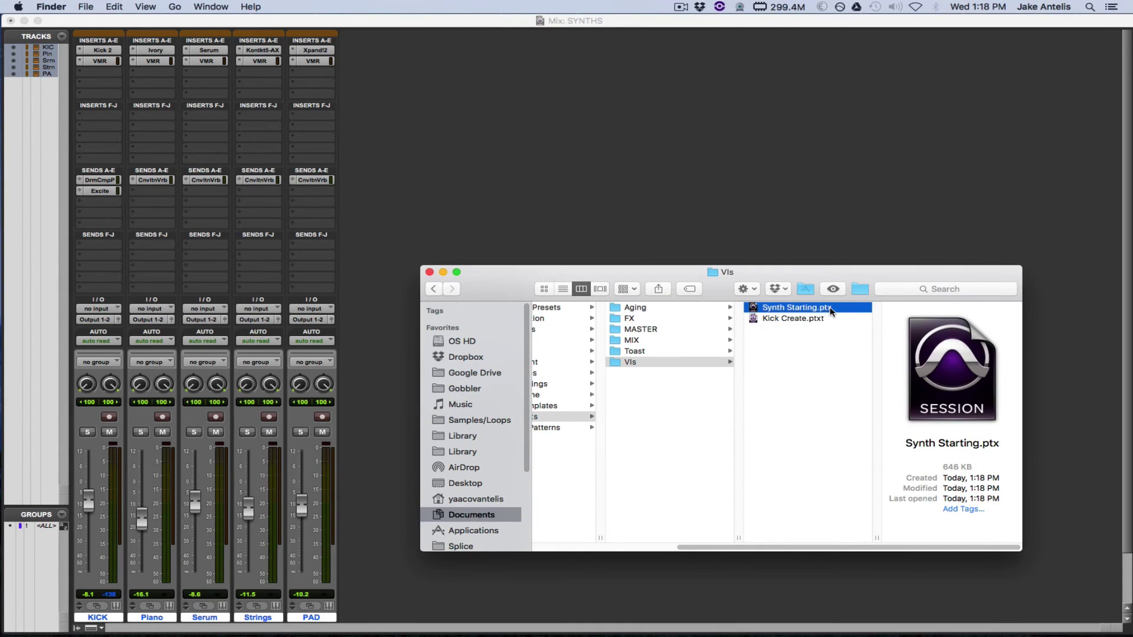
left_click(830, 308)
type("t")
key("Return")
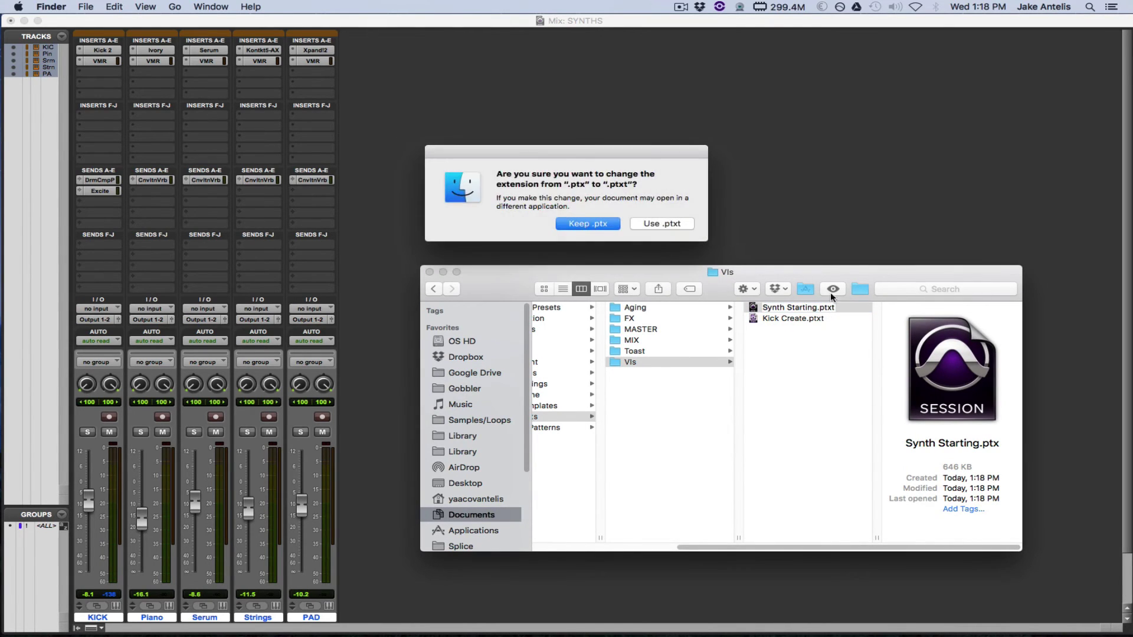
left_click(657, 227)
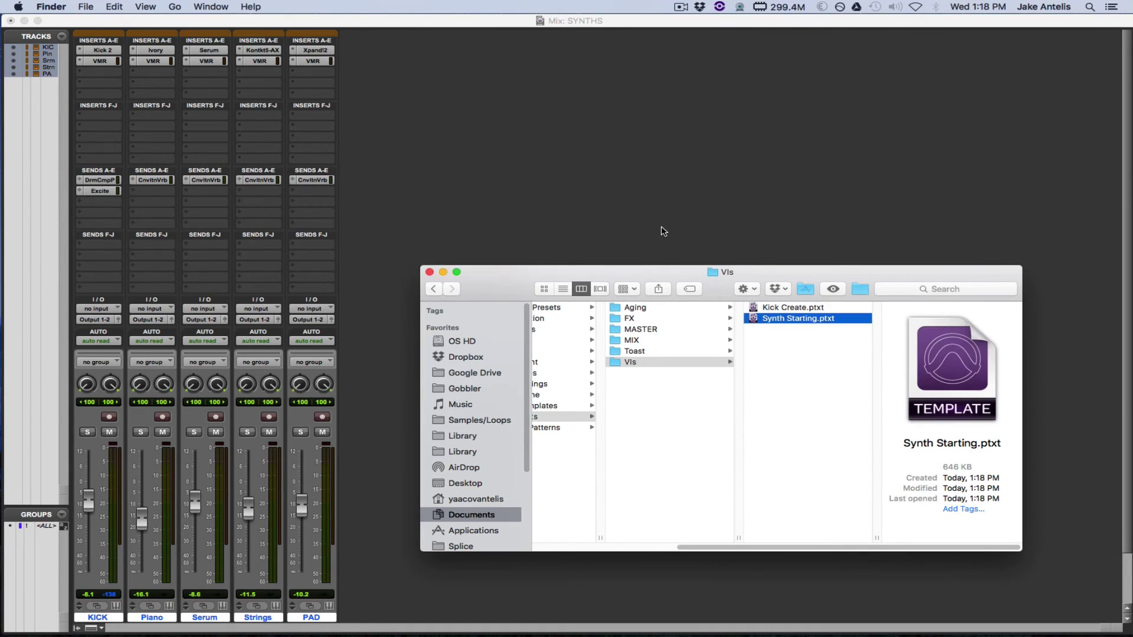
left_click_drag(770, 276, 816, 285)
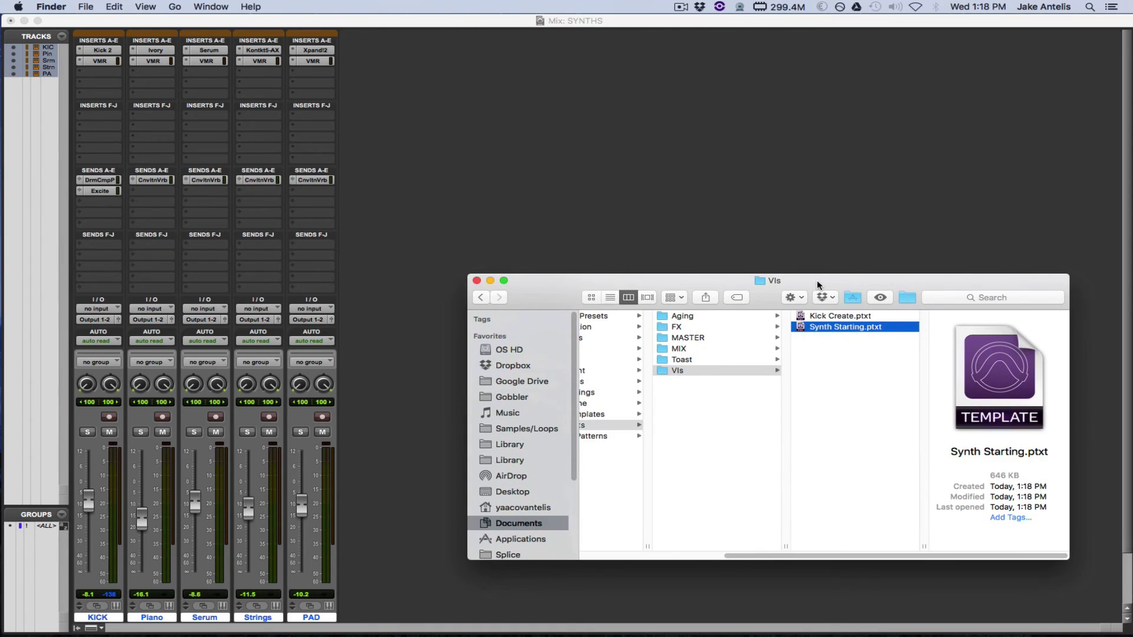
key("super+m")
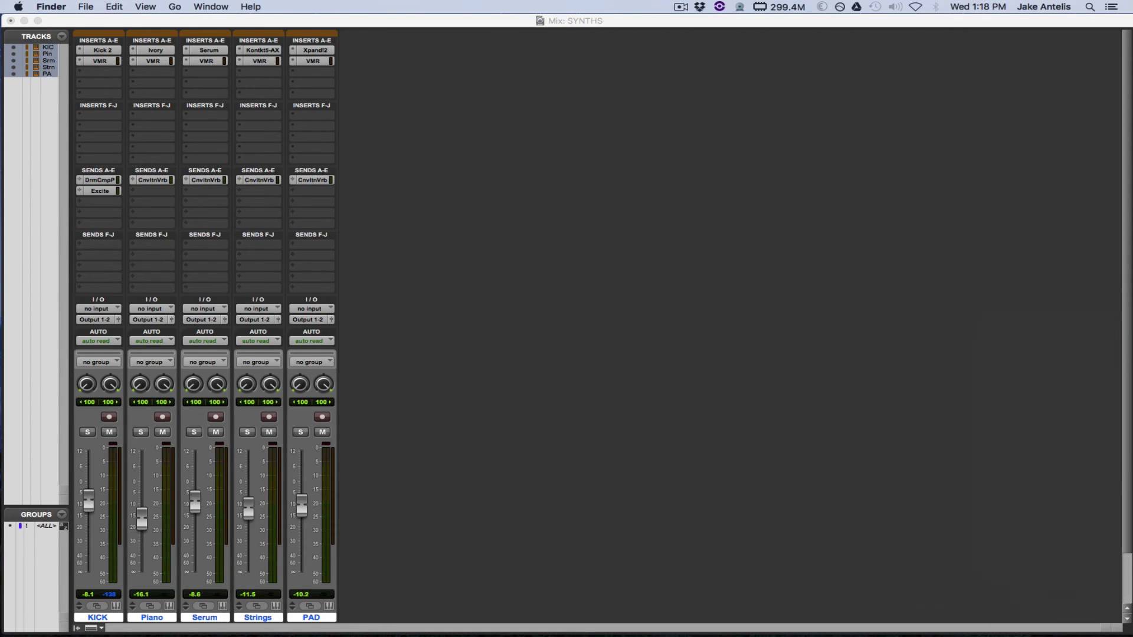
left_click(894, 370)
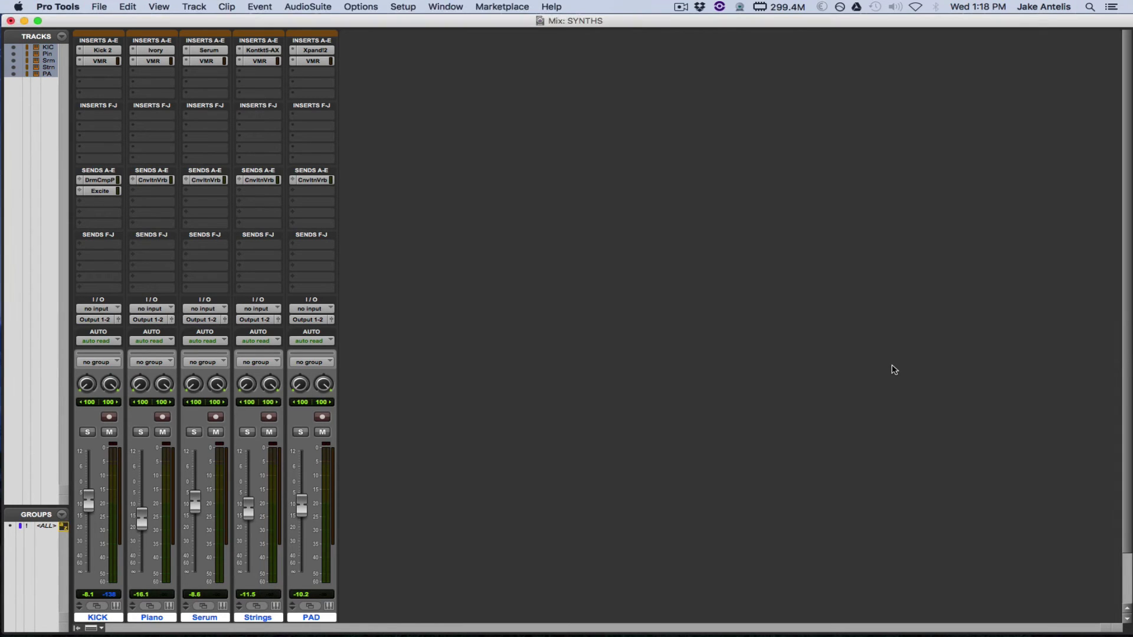
key("super+shift+n")
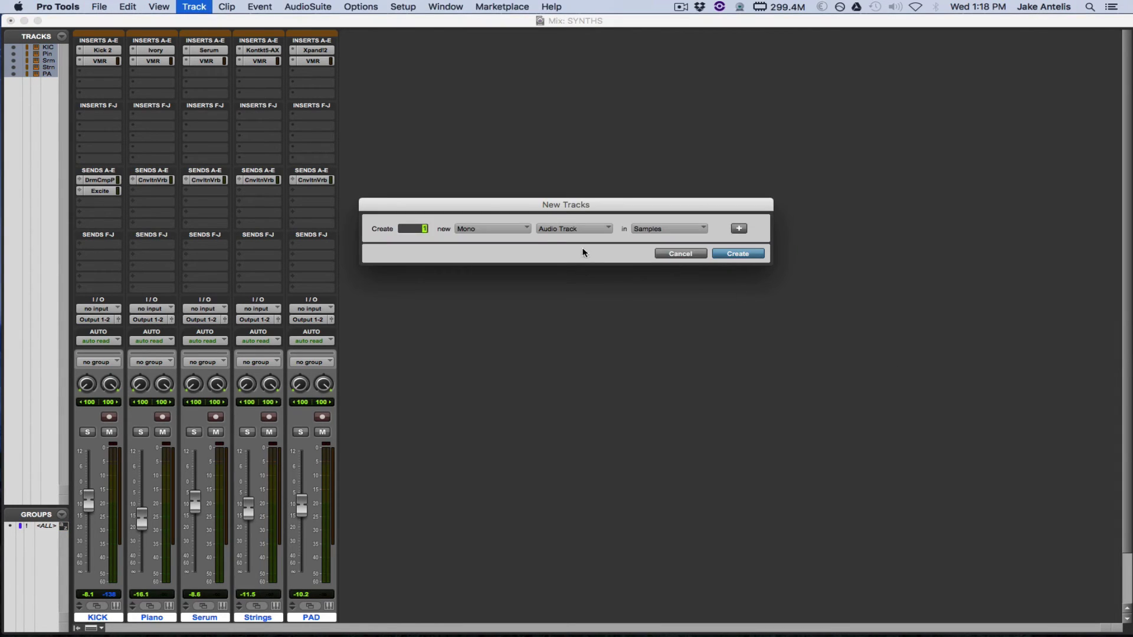
left_click(573, 230)
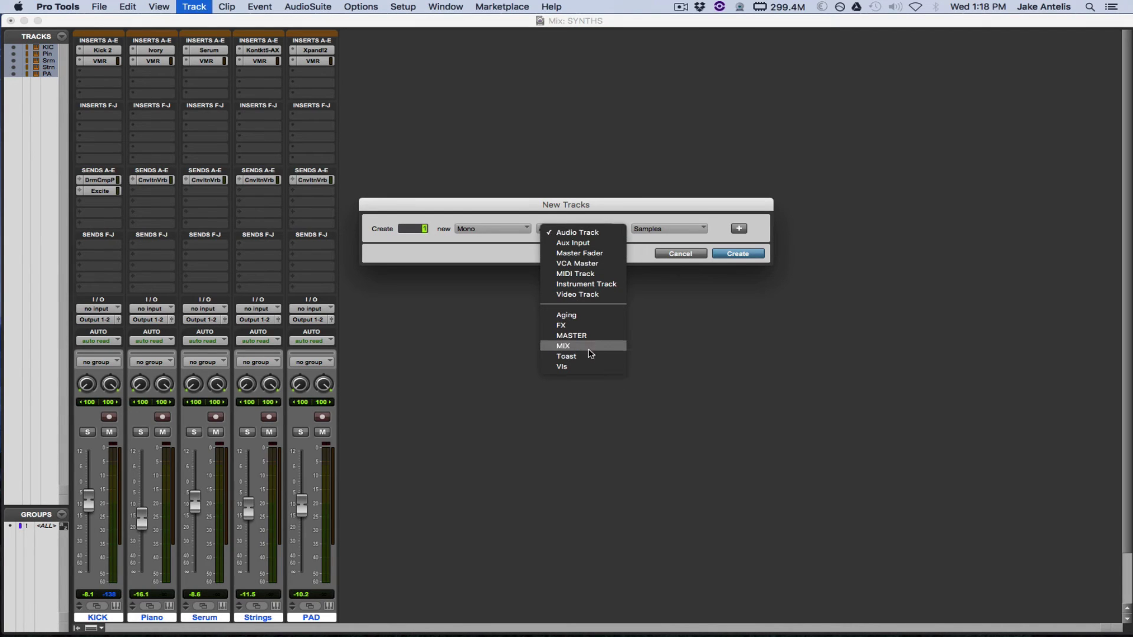
left_click(564, 367)
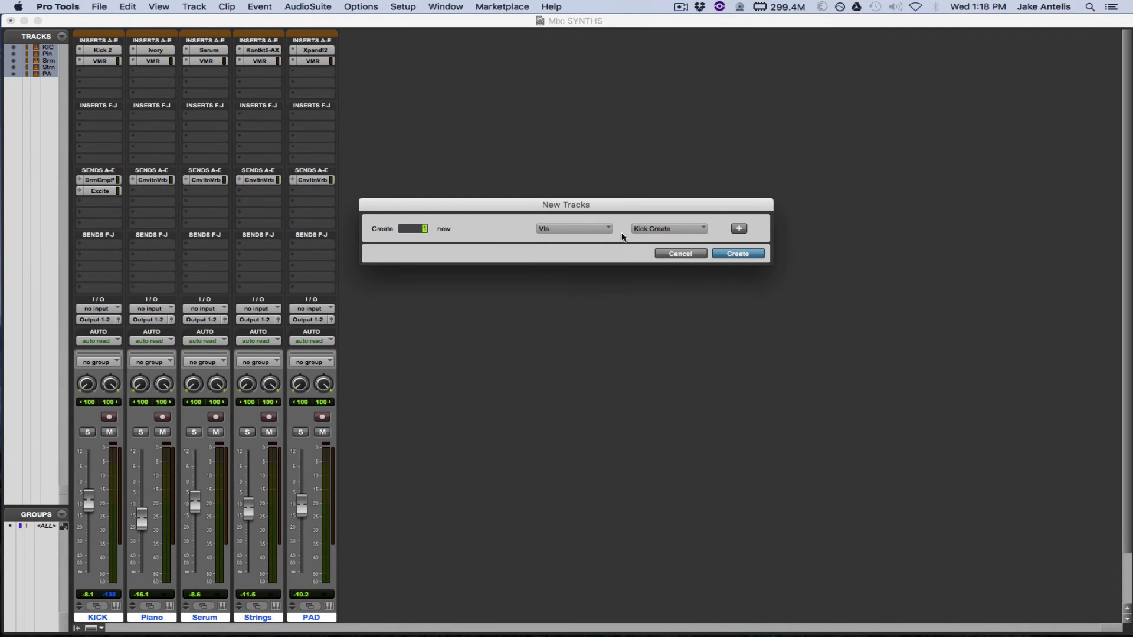
left_click(641, 232)
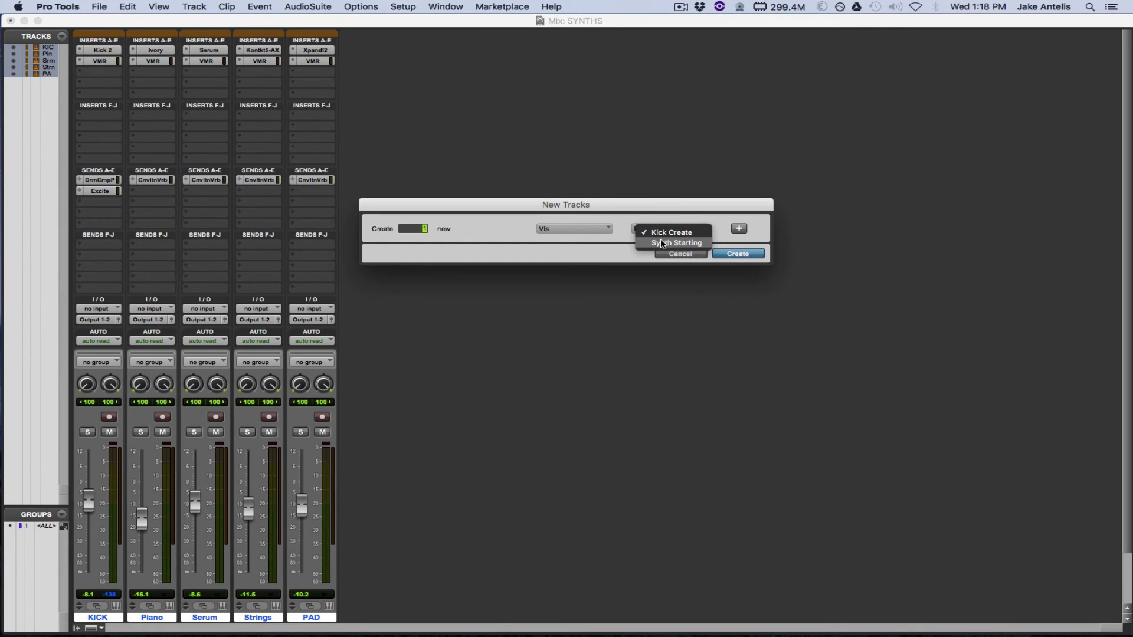
left_click(663, 243)
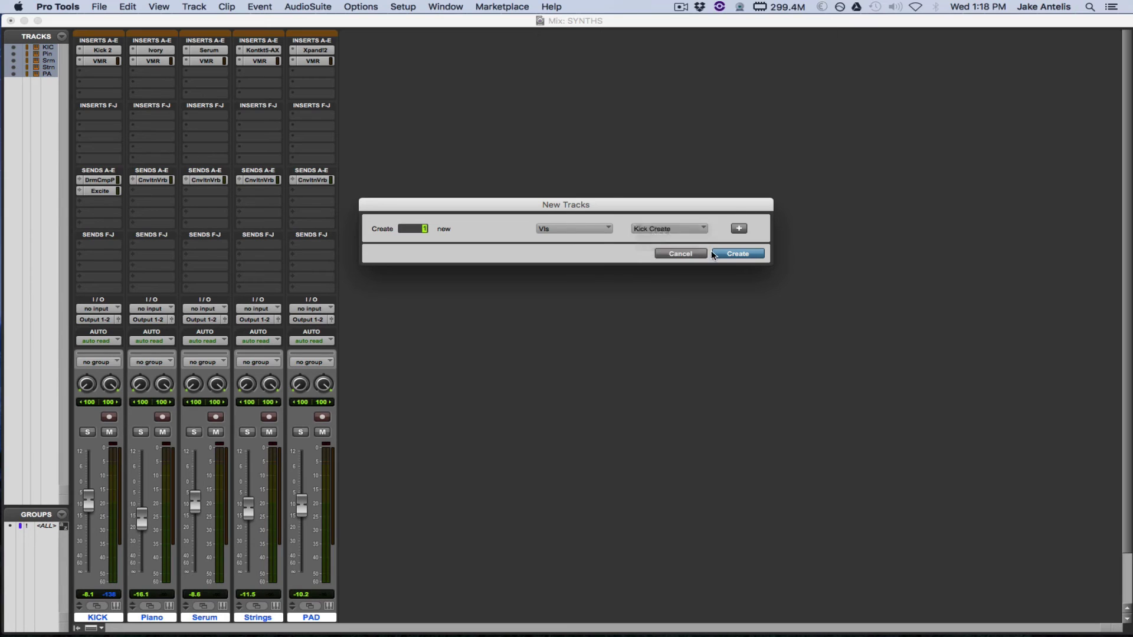
left_click(737, 254)
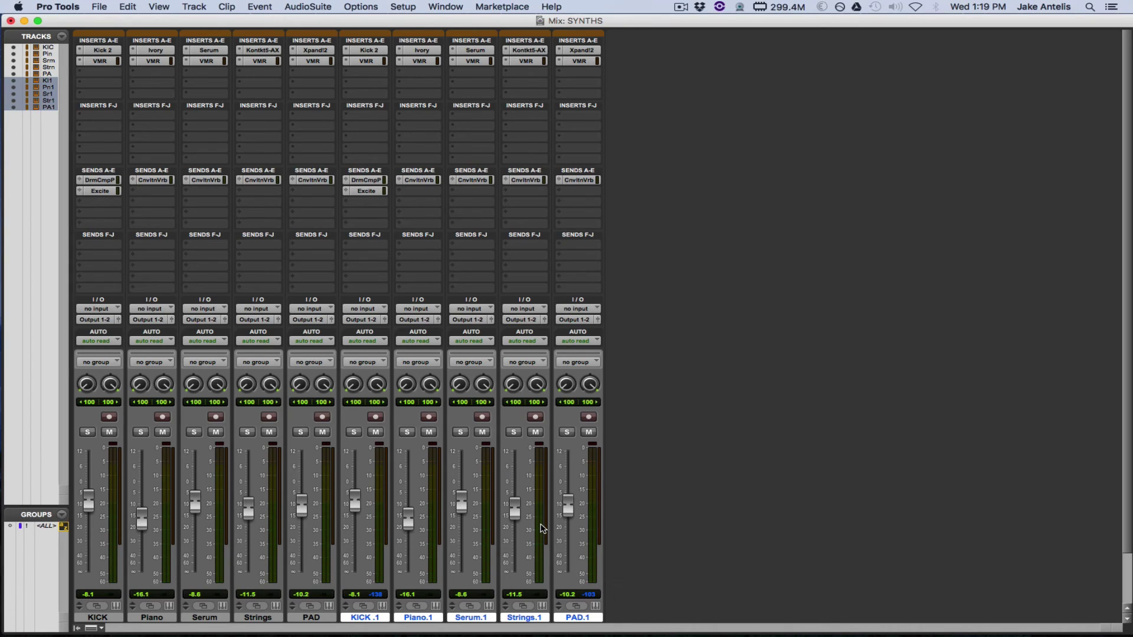
key("super+z")
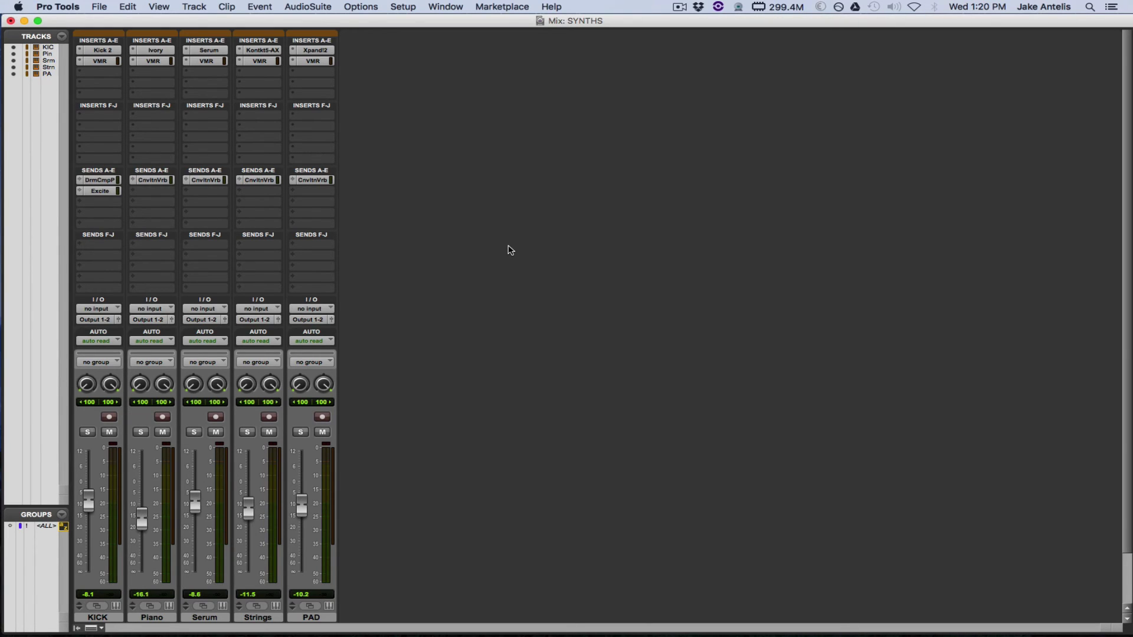
key("alt+shift+i")
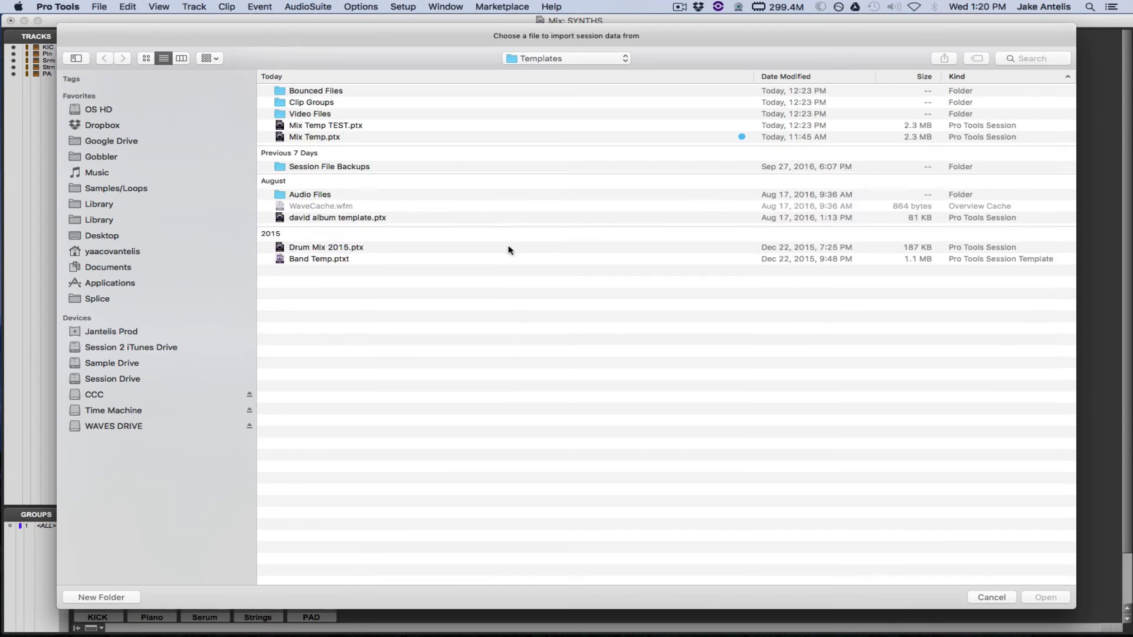
key("super+shift+d")
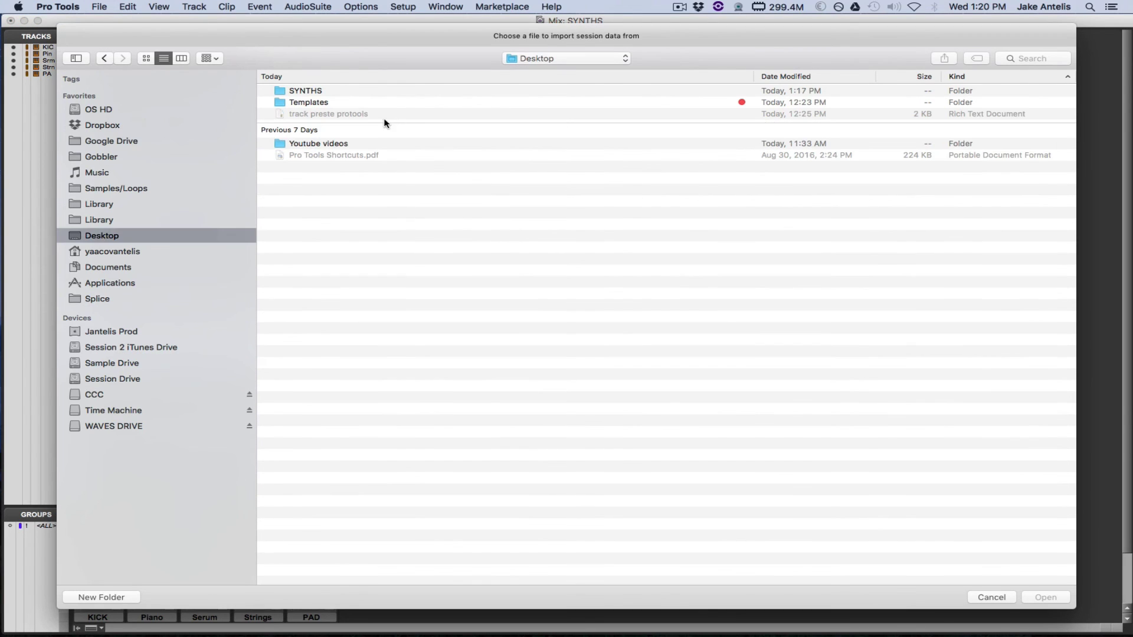
double_click(369, 101)
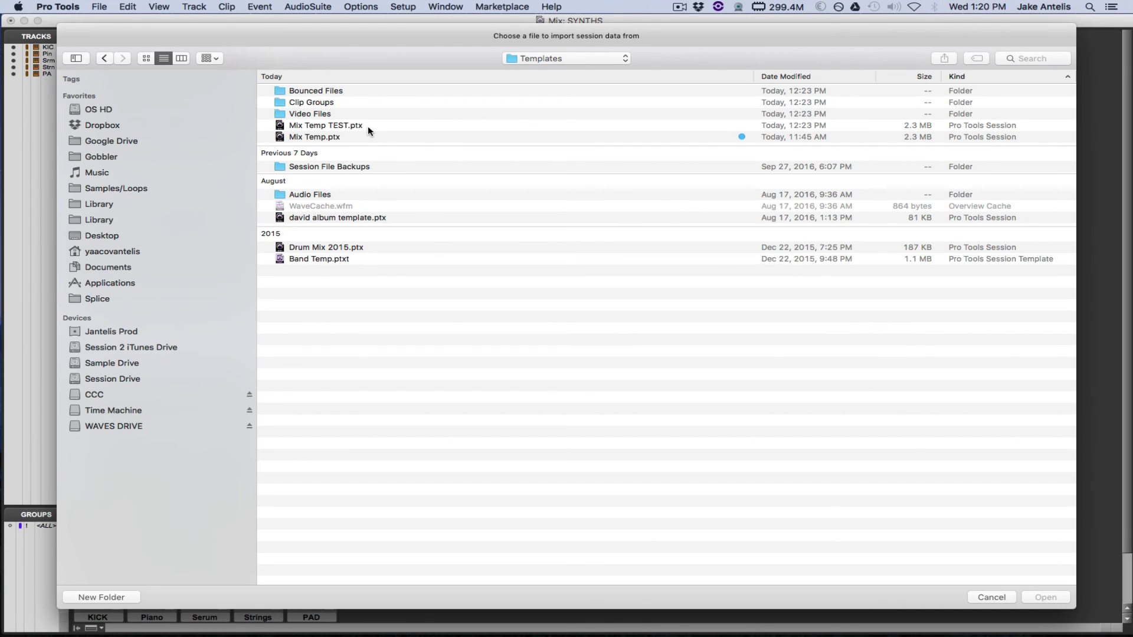
key("Escape")
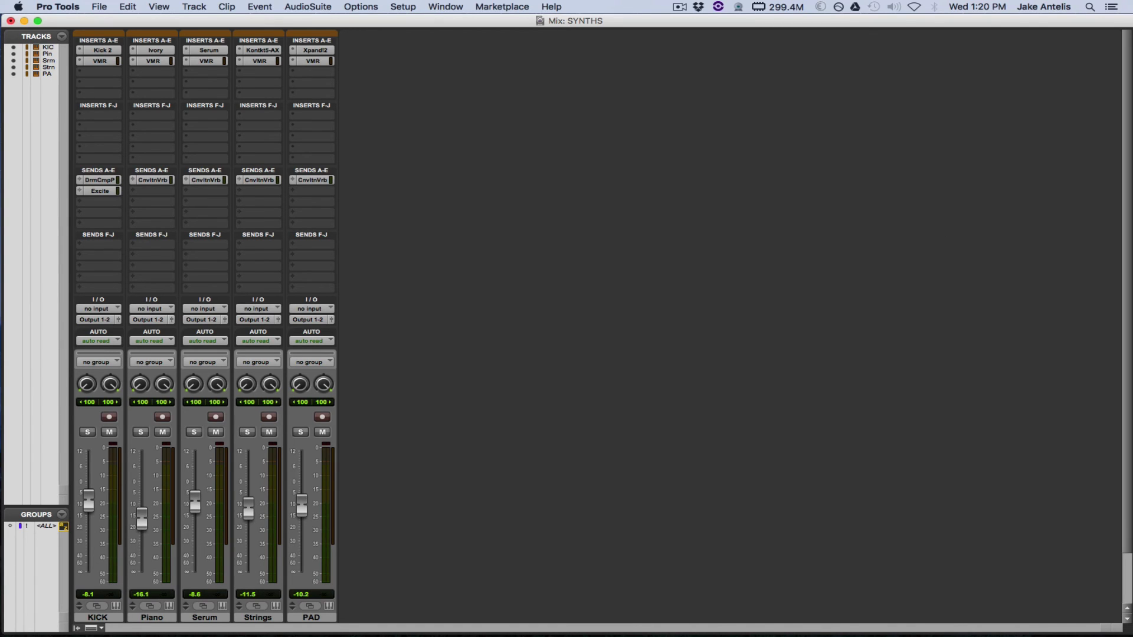
Bring back the Finder VIs window and check both .ptxt presets are listed
key("super+Tab")
left_click_drag(964, 321, 597, 289)
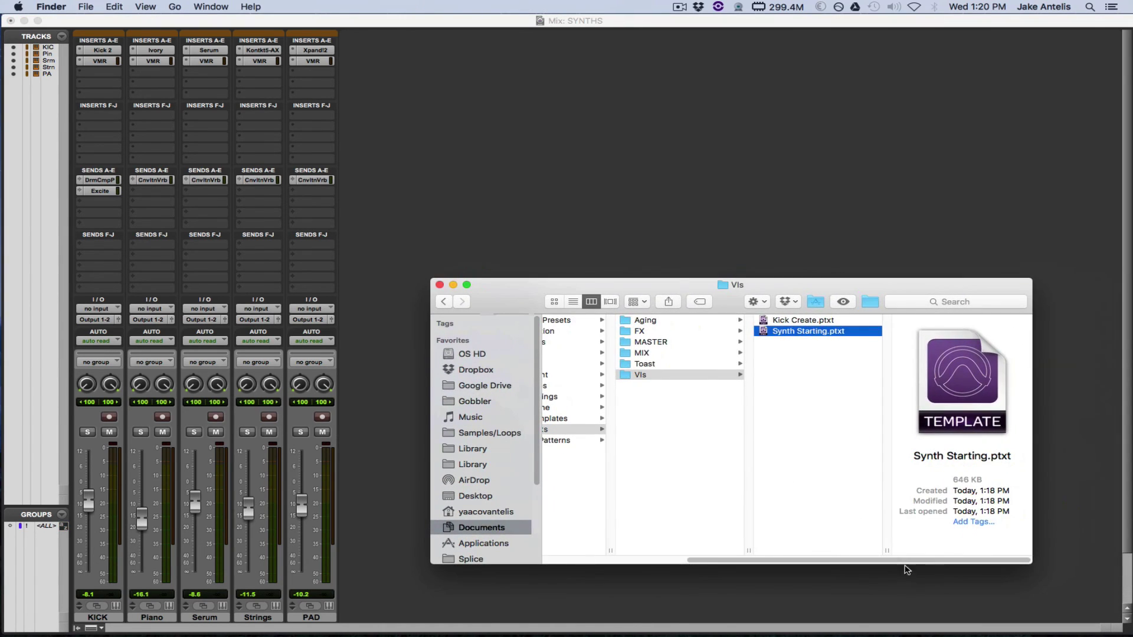
left_click_drag(904, 561, 800, 555)
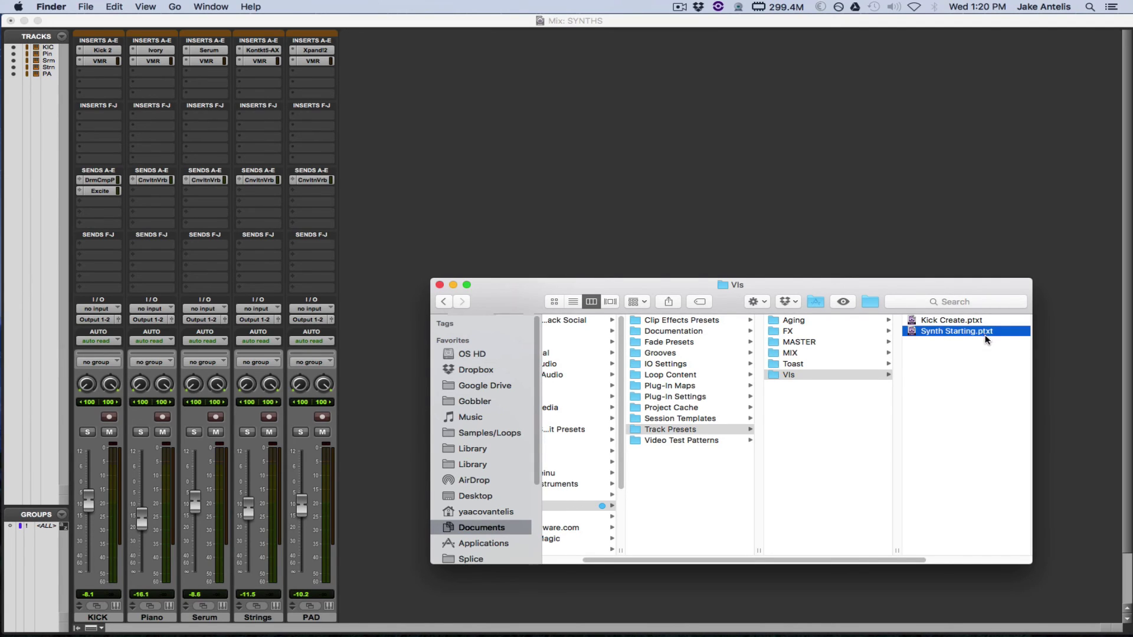
Switch to Pro Tools, open New Tracks, and show the track-type list
left_click(904, 222)
key("shift+super+n")
left_click(611, 231)
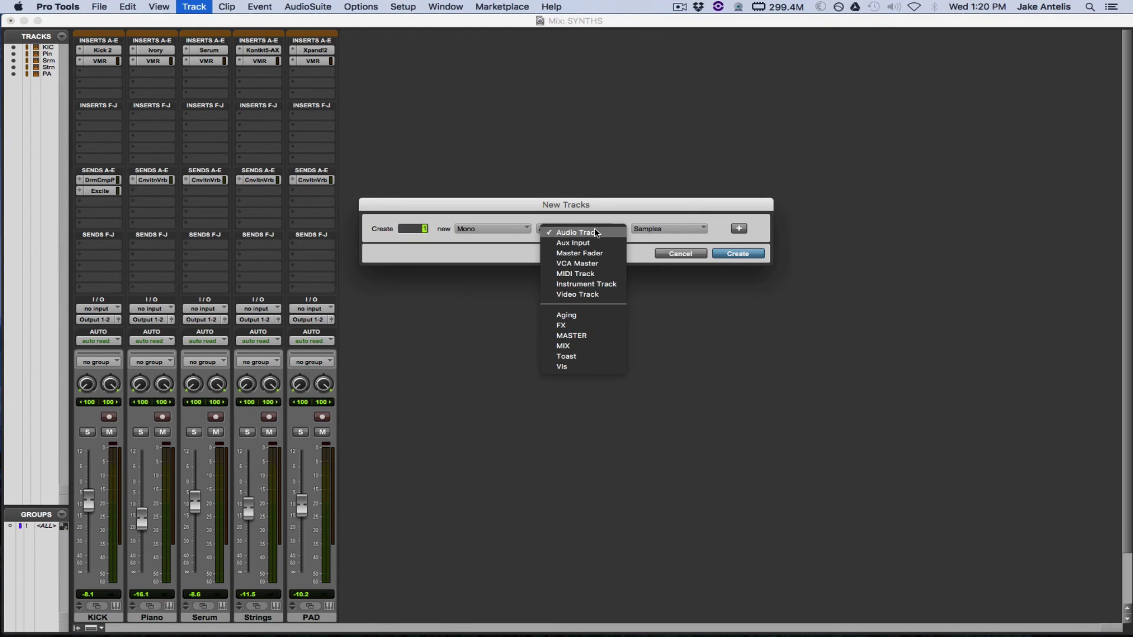
Leave the track type list unchanged and cancel the New Tracks dialog, creating no tracks
left_click(494, 299)
left_click(681, 254)
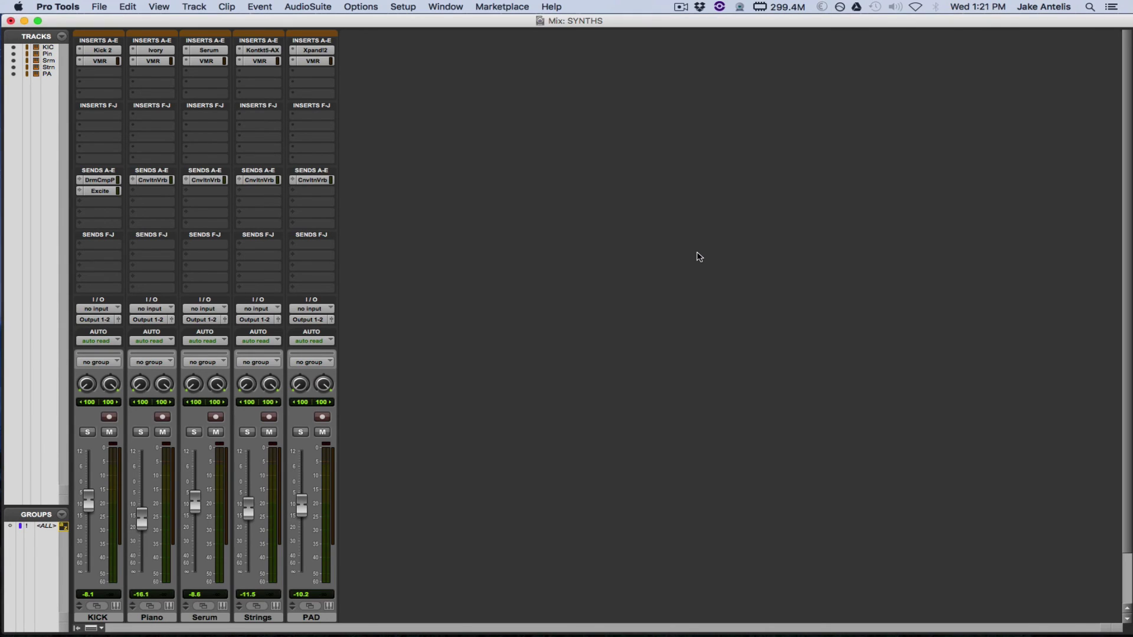